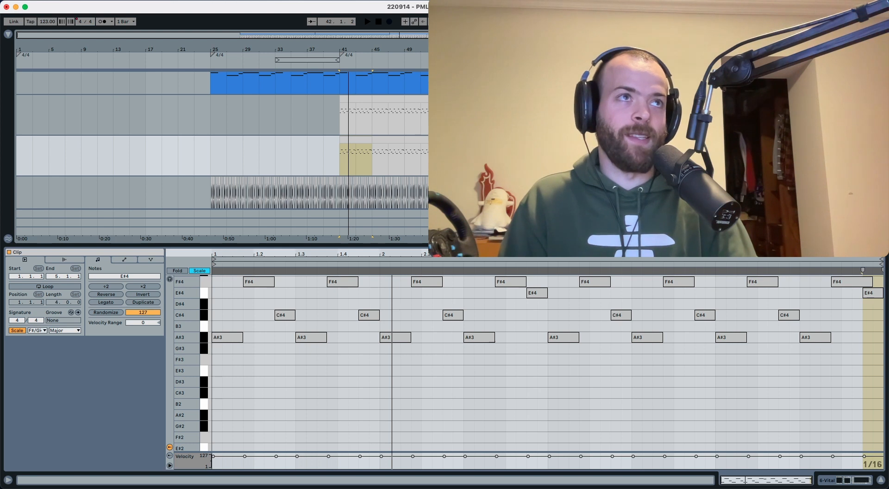
Play back the Vital track's MIDI clip in short passes to audition the melody
key("space")
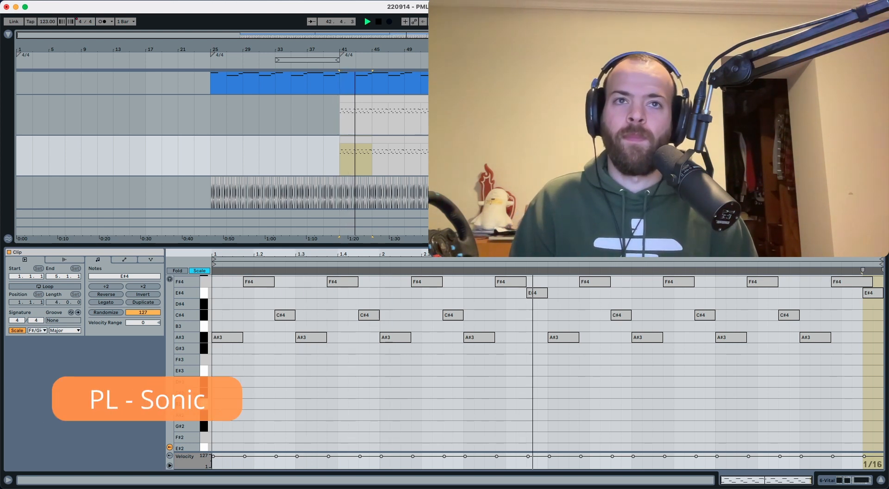
key("space")
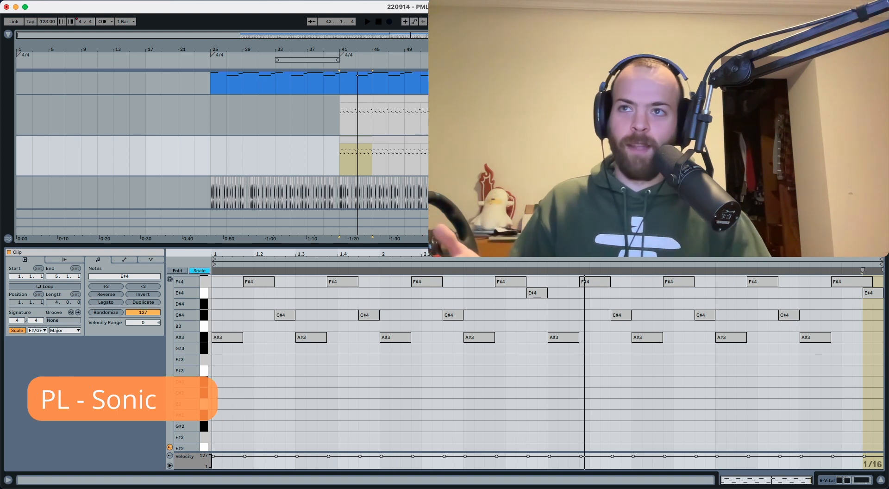
scroll(256, 356, "up", 2)
key("space")
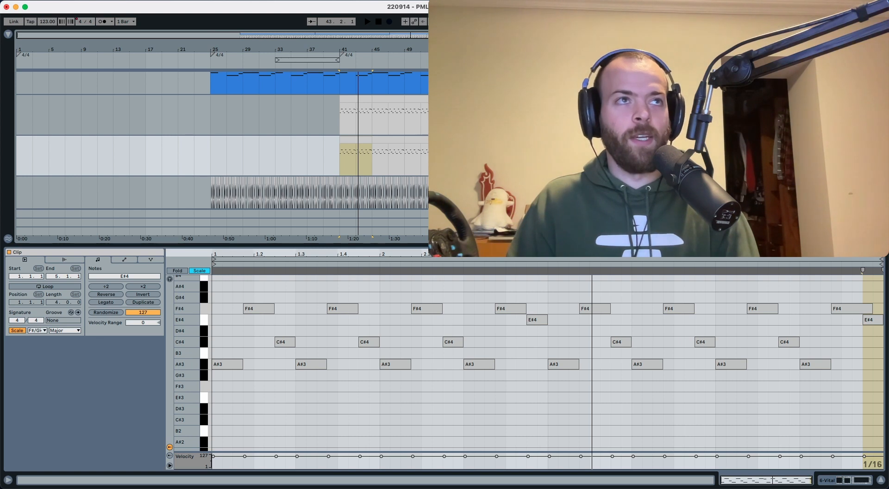
Show the 6 Vital track's device chain and inspect the Vital synth's Init Preset before closing its window
double_click(774, 153)
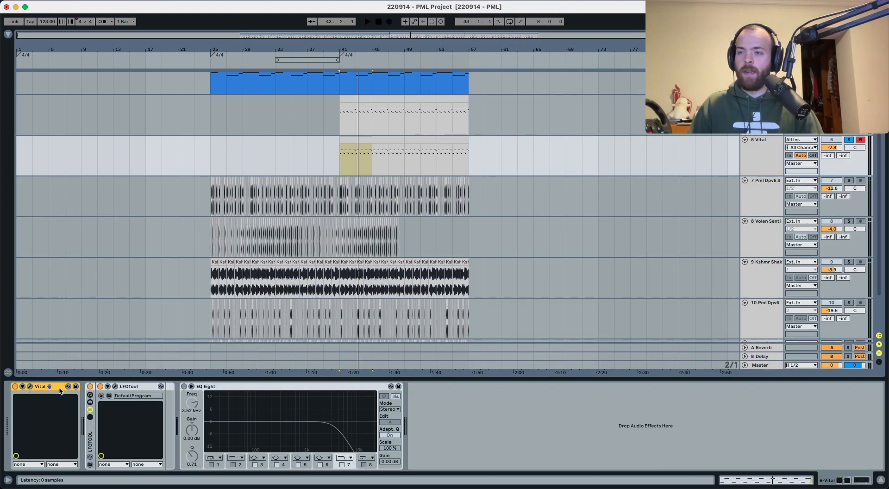
left_click(29, 387)
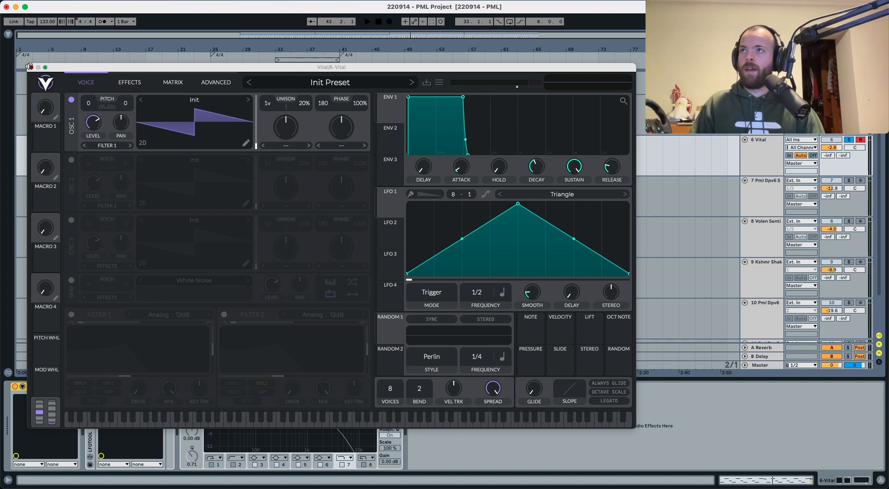
left_click(29, 67)
key("space")
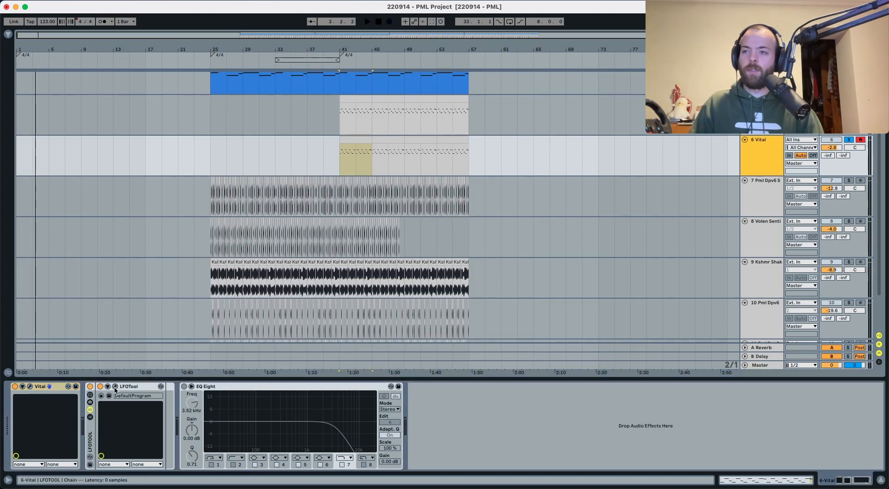
Inspect the LFOTool volume curve on the Vital track while auditioning the clip from bar 41, and close the plugin window
left_click(115, 391)
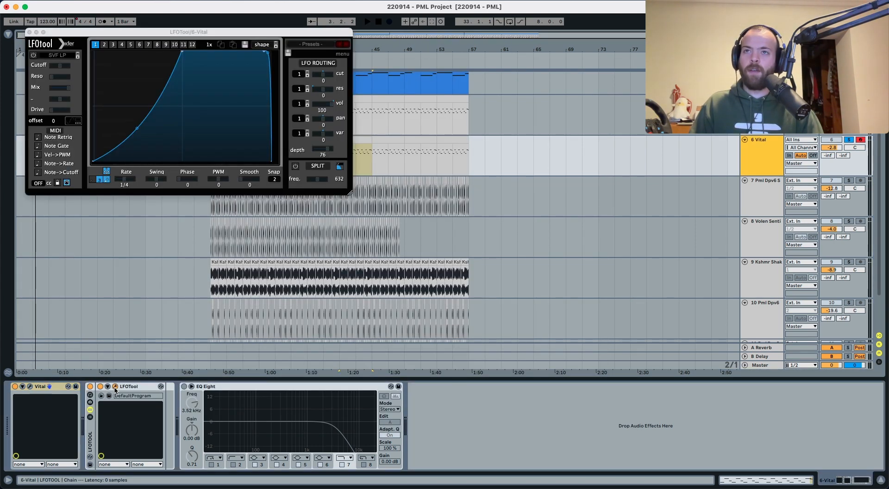
left_click(366, 142)
key("space")
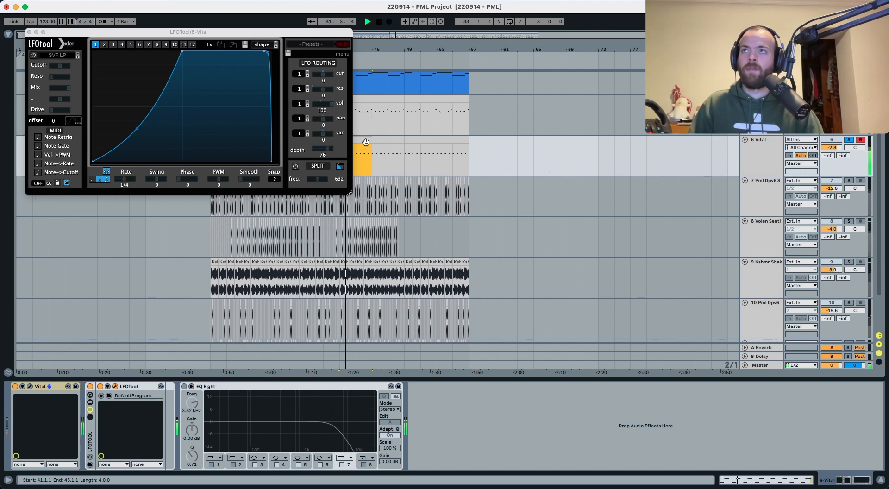
key("space")
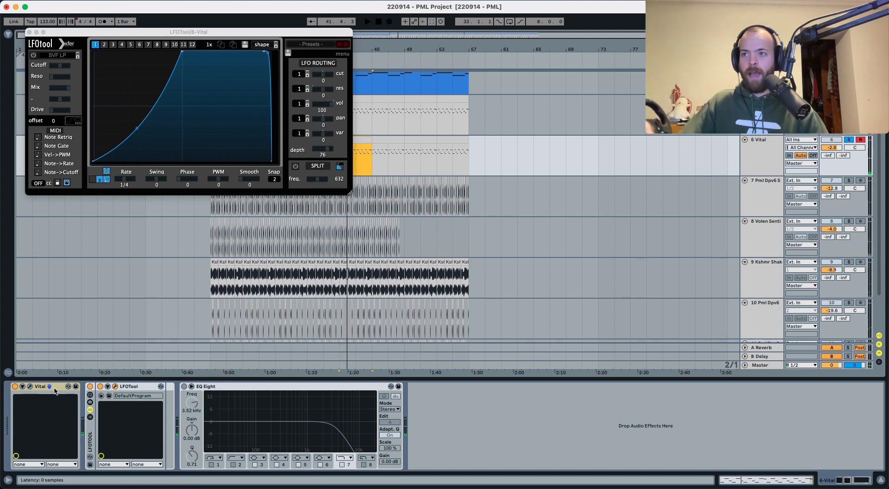
left_click(115, 387)
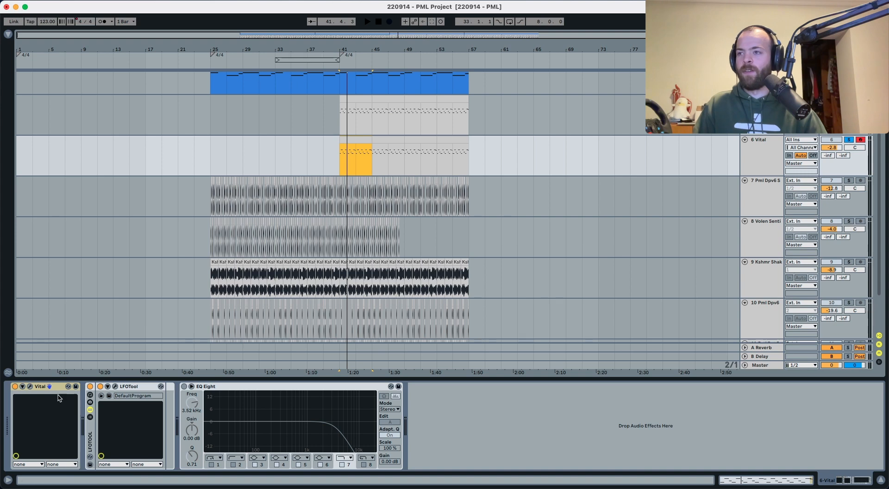
Open the Vital synth and load the 28-Bender wavetable into oscillator 1
left_click(30, 387)
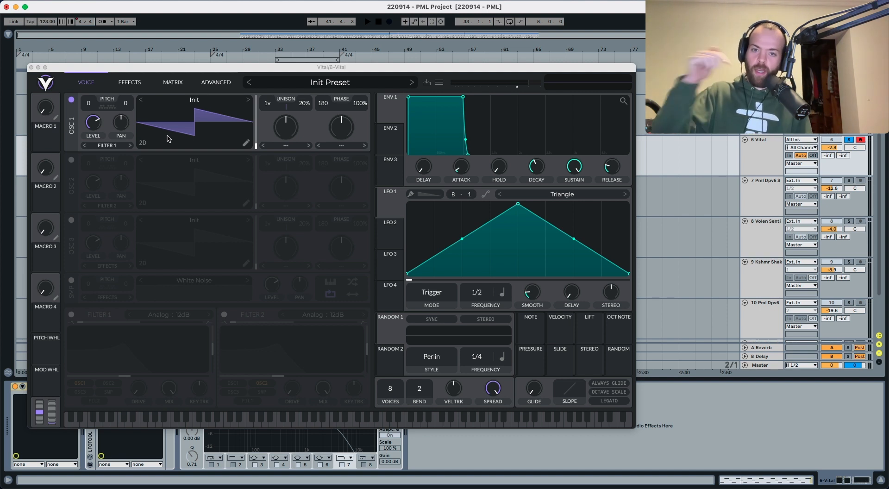
left_click(194, 101)
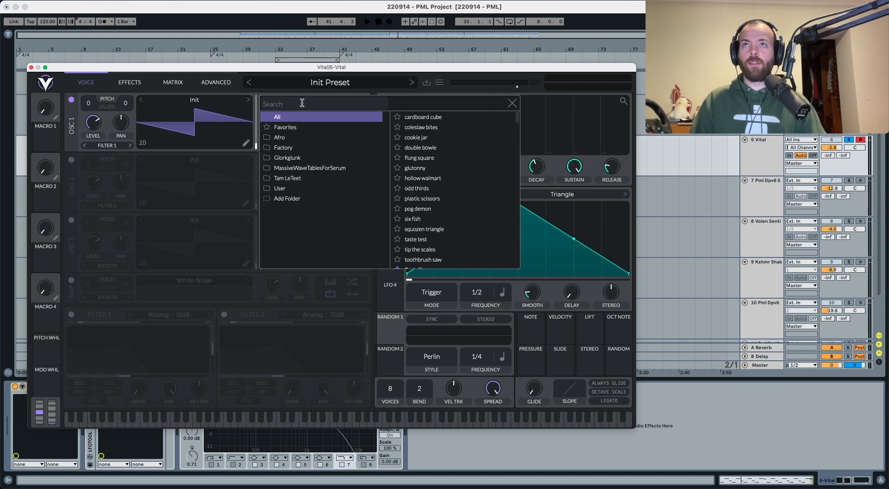
type("bender")
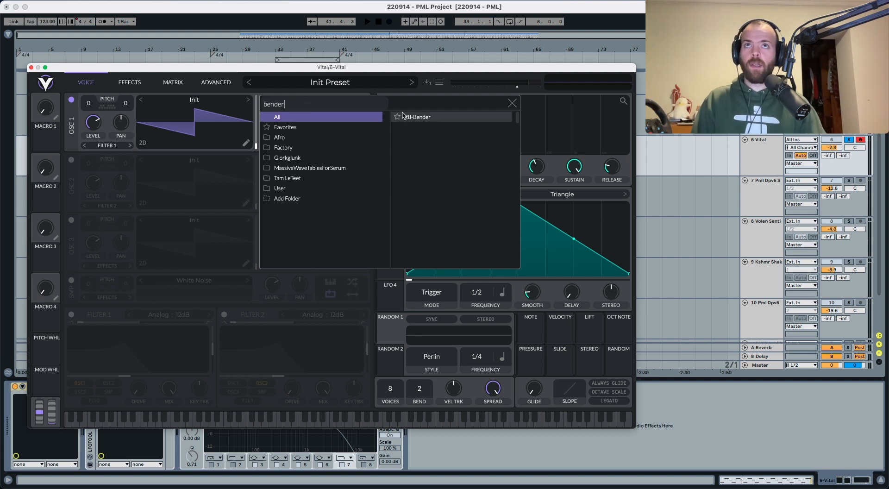
left_click(424, 117)
left_click(511, 105)
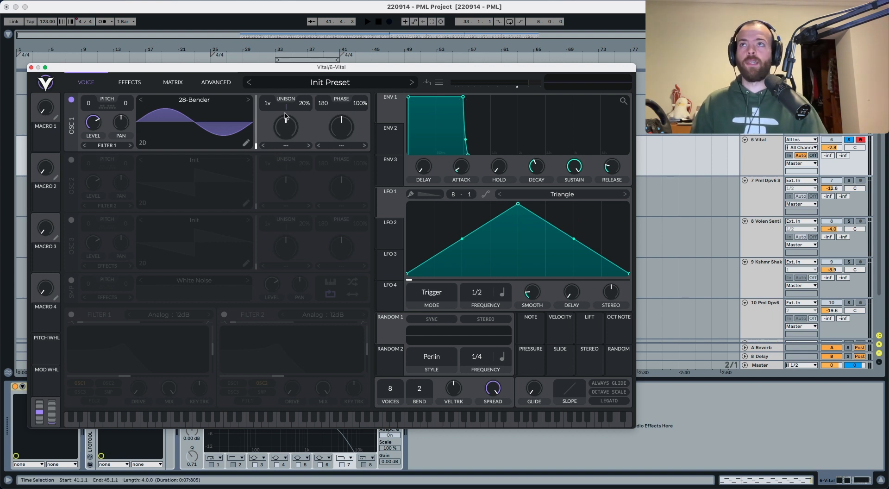
Audition oscillator 1 and set its unison to 2 voices with 0% detune
key("space")
key("space")
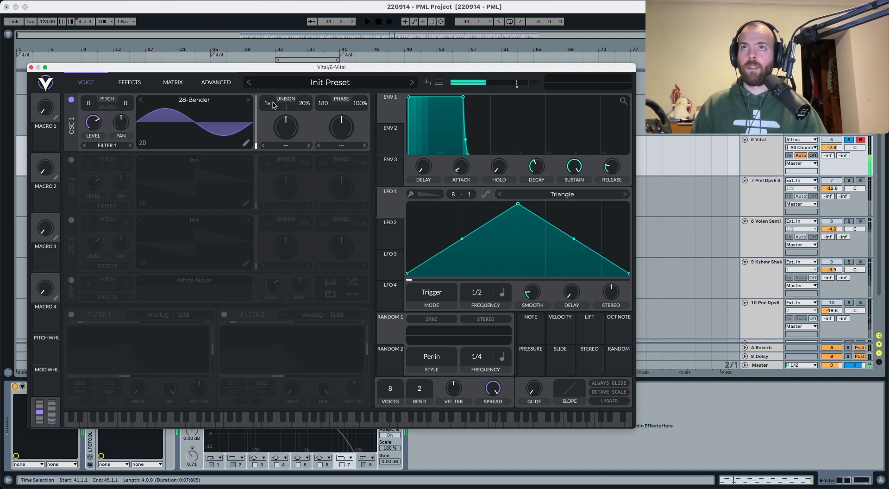
left_click_drag(271, 103, 274, 96)
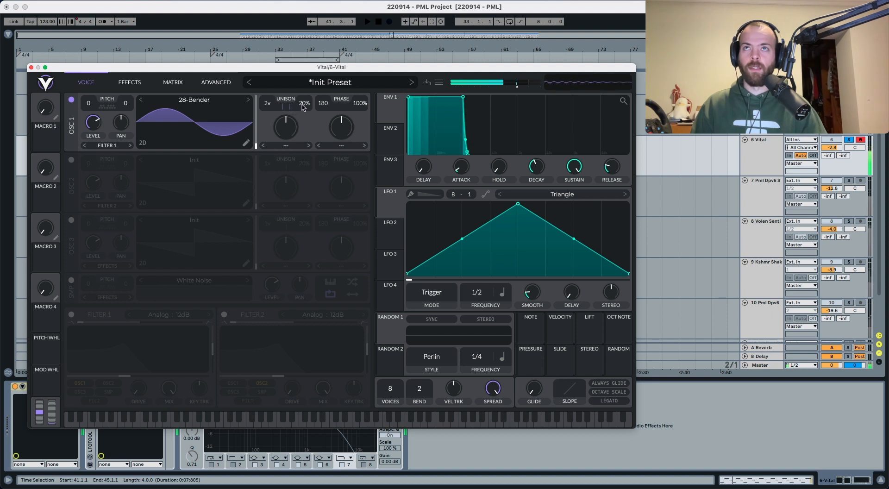
left_click_drag(287, 125, 290, 238)
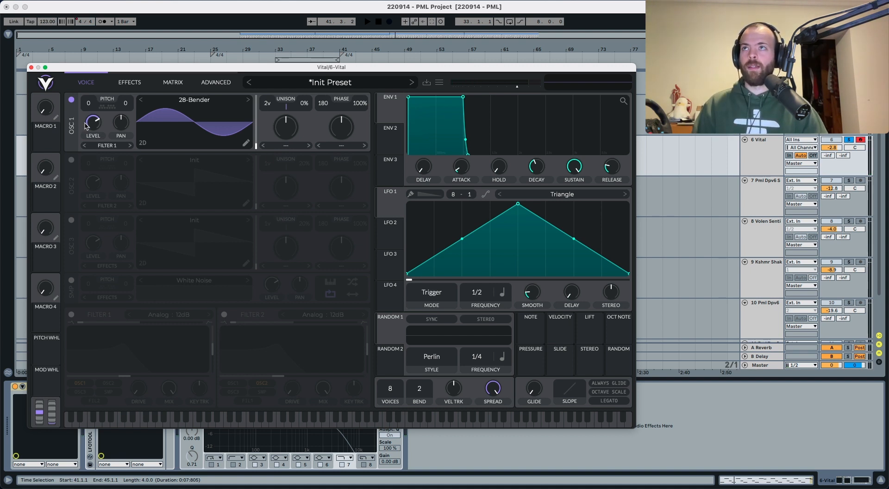
Adjust oscillator 1's level to 0.670 and audition the sound
left_click_drag(90, 119, 91, 116)
key("space")
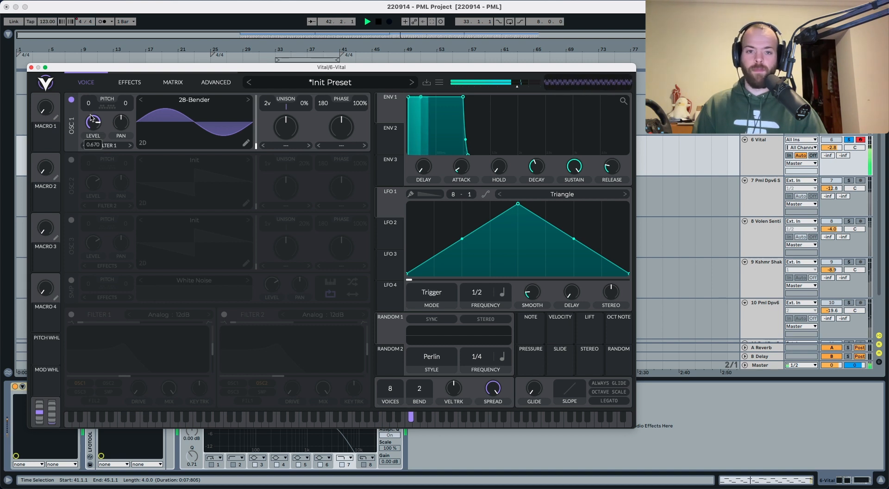
key("space")
Apply the Low Pass spectral morph to oscillator 1 at about 61% and audition the result
left_click(286, 146)
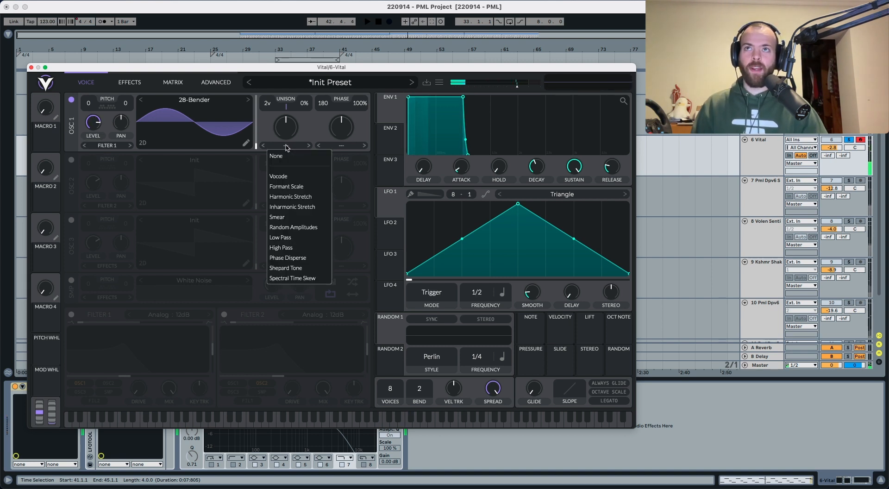
left_click(287, 238)
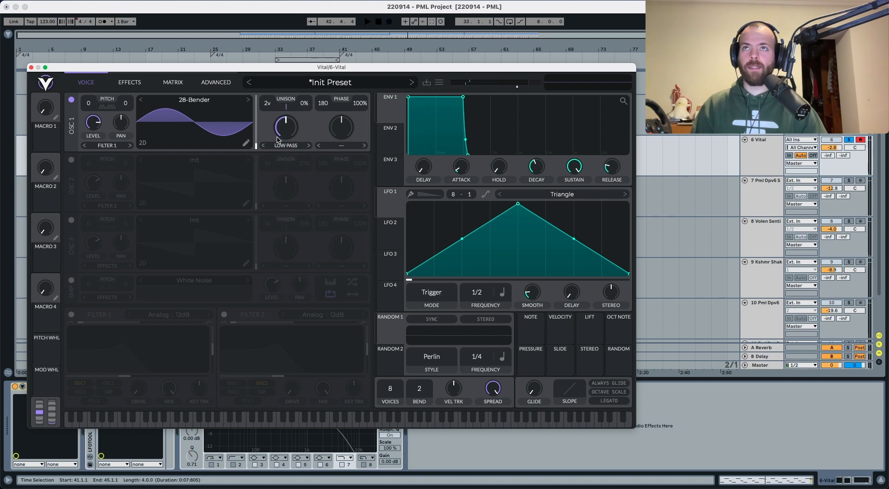
left_click_drag(277, 139, 280, 128)
key("space")
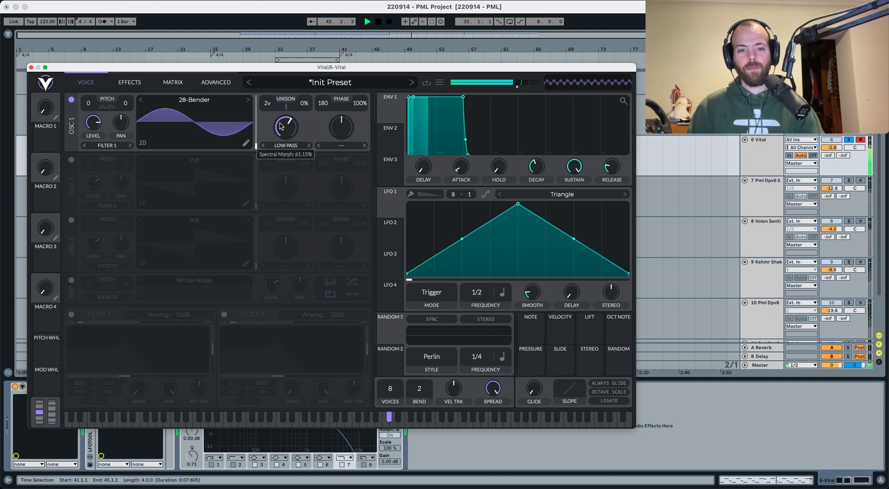
key("space")
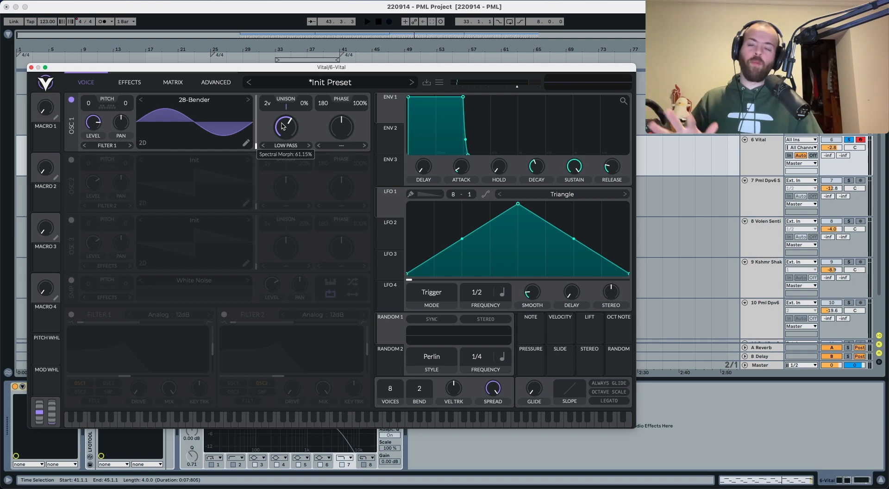
Enable oscillator 2 and load the 10-Sonic wavetable into it
left_click(71, 160)
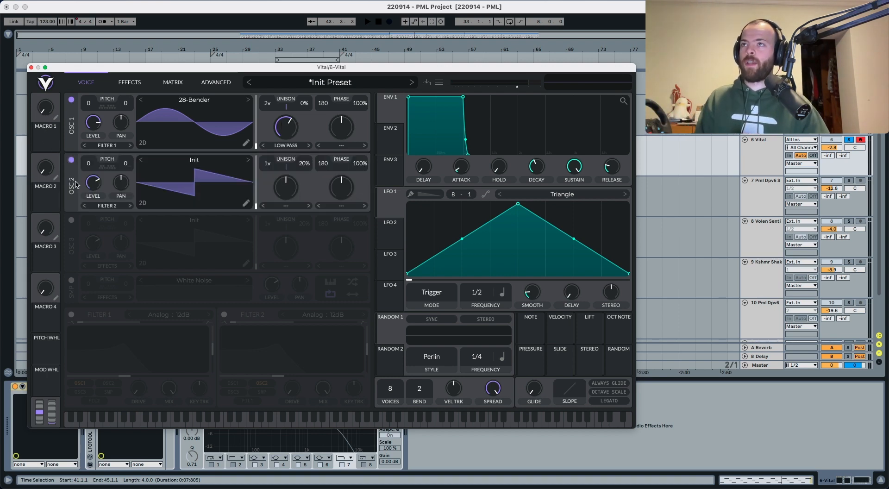
left_click(172, 162)
type("sonic")
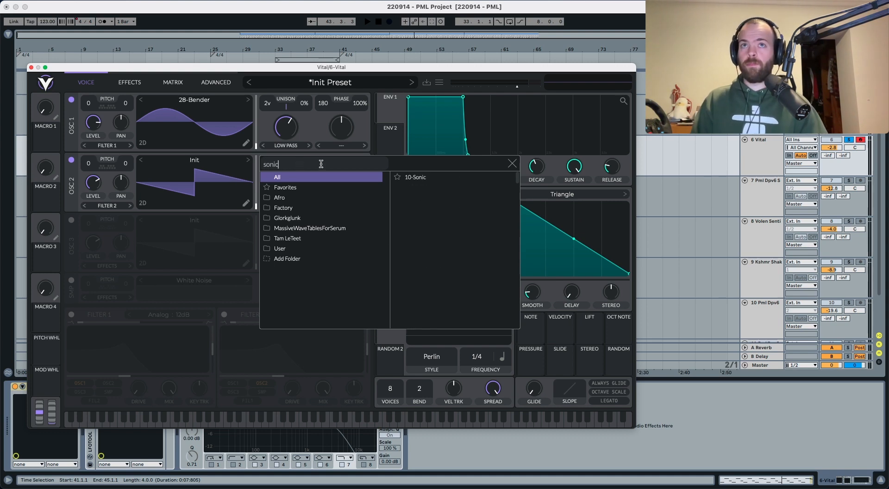
left_click(417, 177)
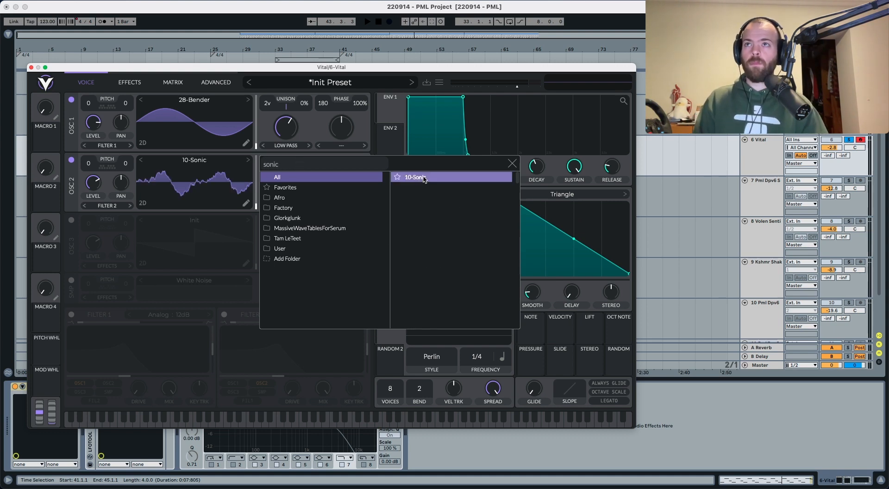
left_click(511, 165)
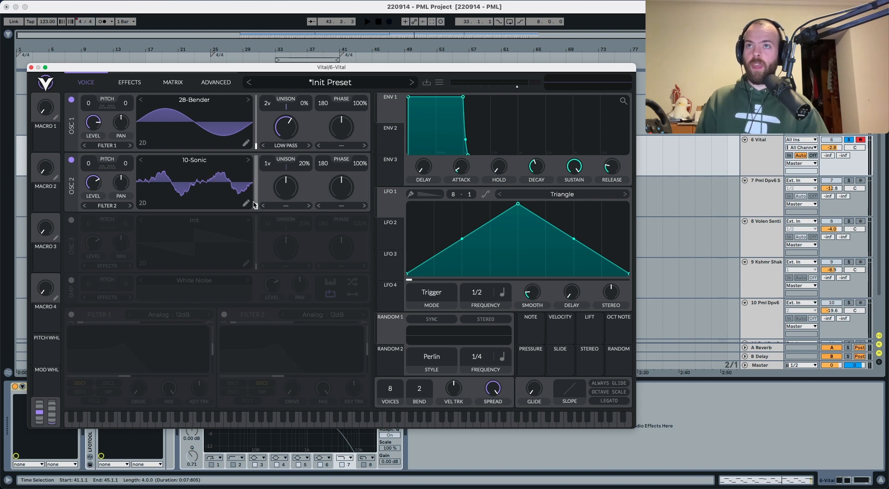
Move oscillator 2's wavetable position to about frame 195 while auditioning the sound
key("space")
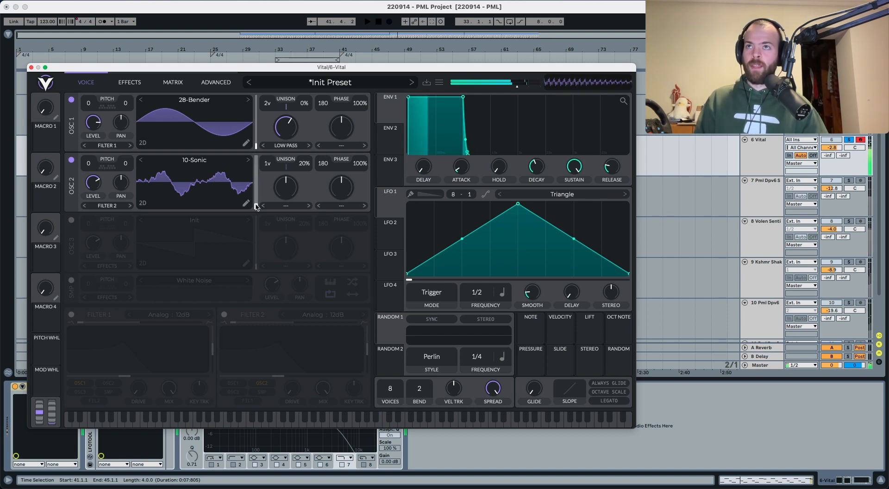
left_click_drag(255, 204, 258, 163)
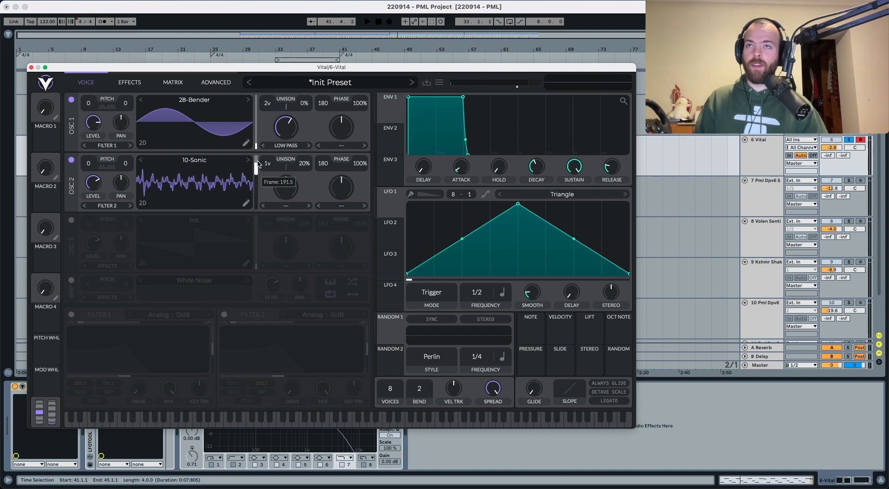
key("space")
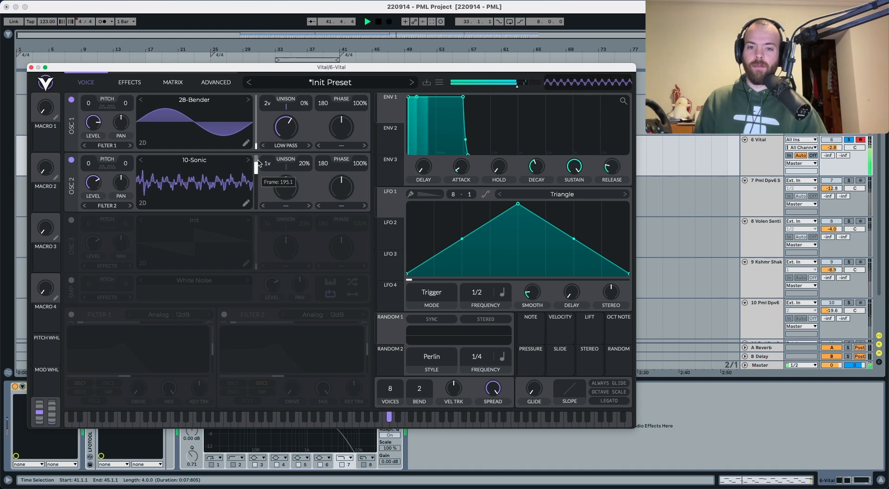
key("space")
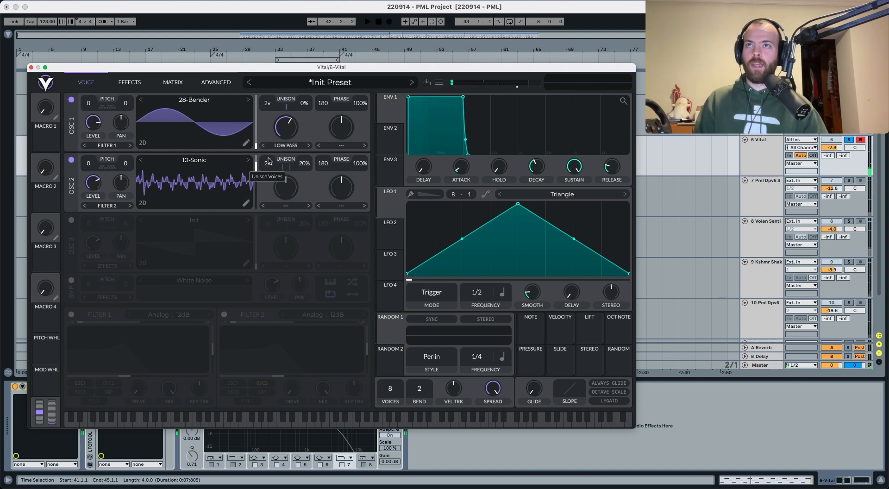
Set oscillator 2's unison to 2 voices with 0% detune and audition it
key("space")
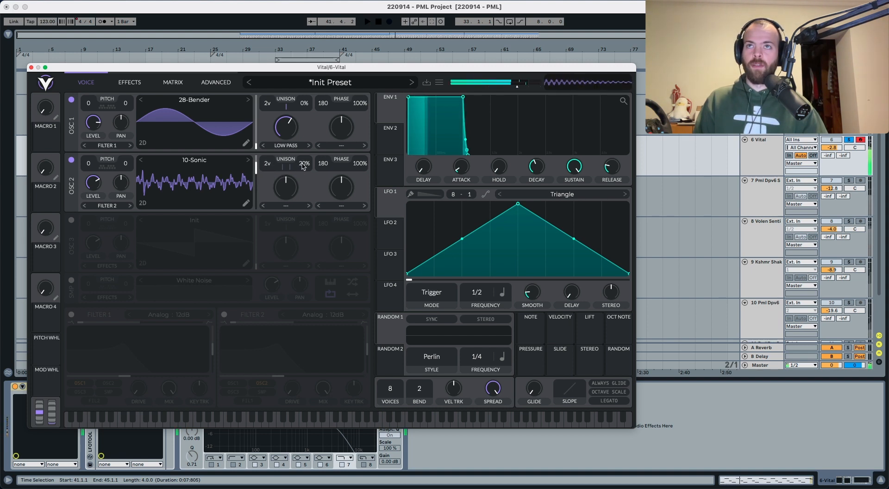
left_click_drag(303, 167, 304, 170)
key("space")
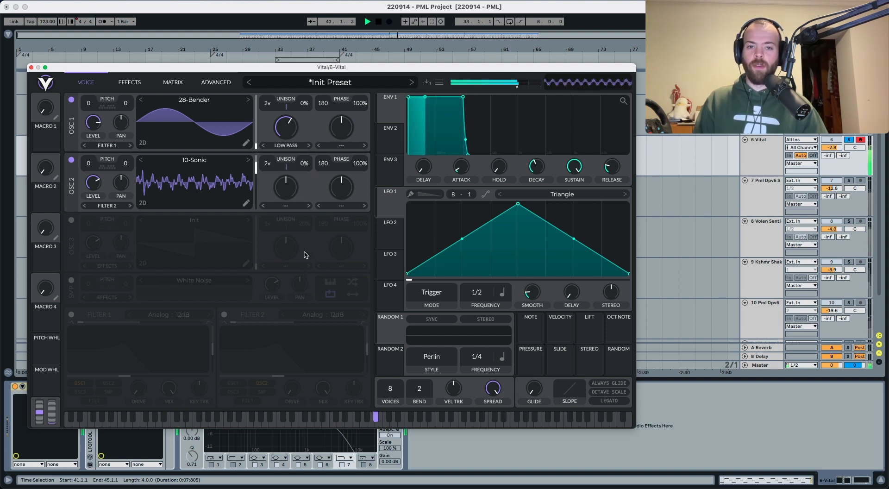
Lower oscillator 2's level to 0.191 and audition the blend of both oscillators
key("space")
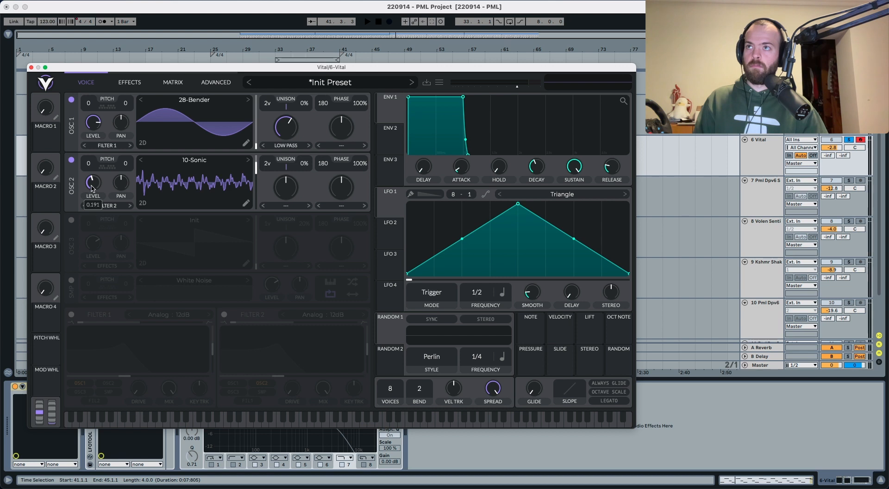
key("space")
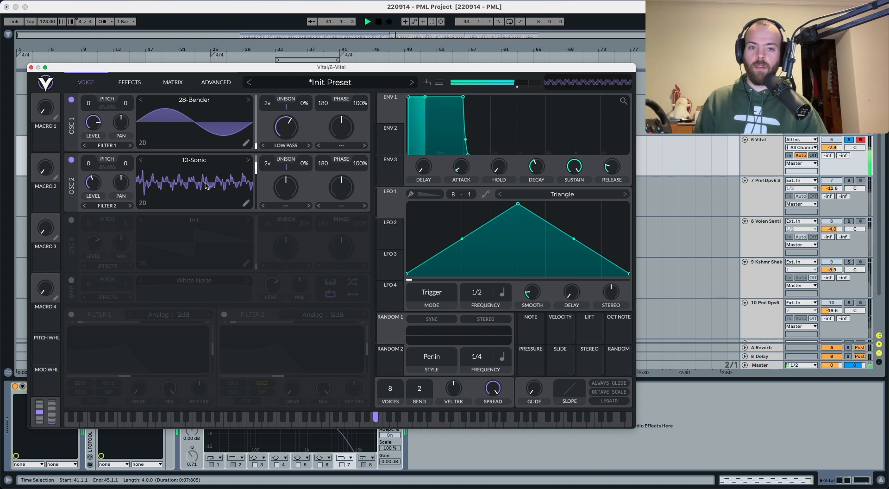
key("space")
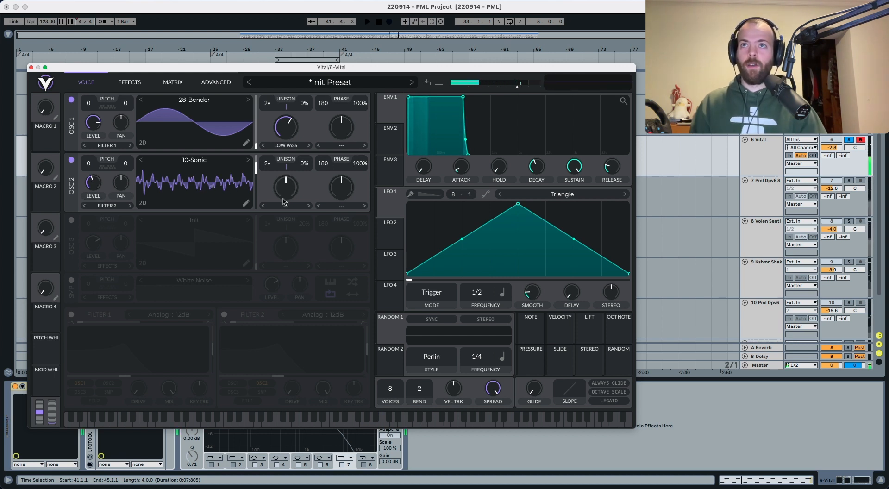
Set oscillator 2's spectral morph to Low Pass at about 62.5% and its phase randomization to 0%, auditioning the sound
left_click(285, 205)
left_click(297, 293)
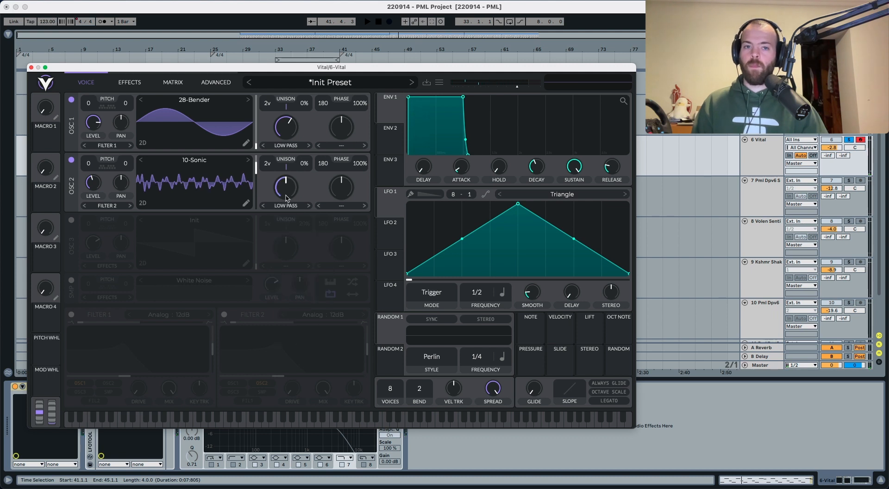
left_click_drag(286, 193, 287, 185)
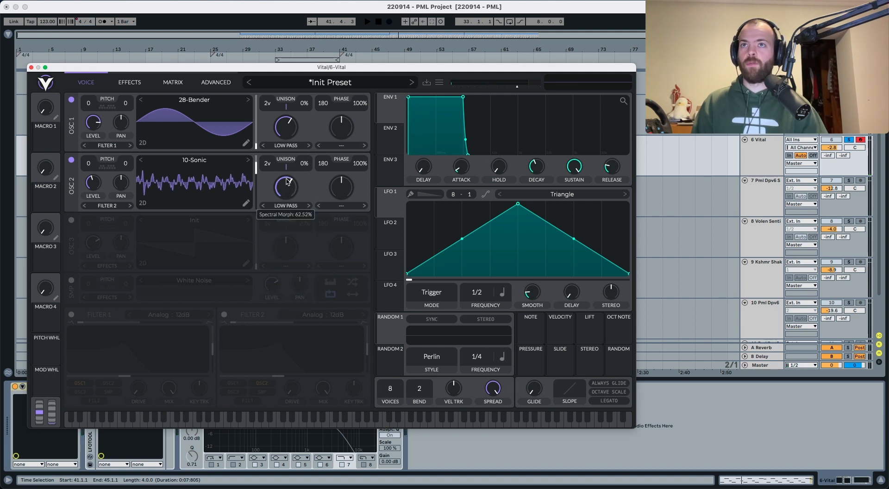
key("space")
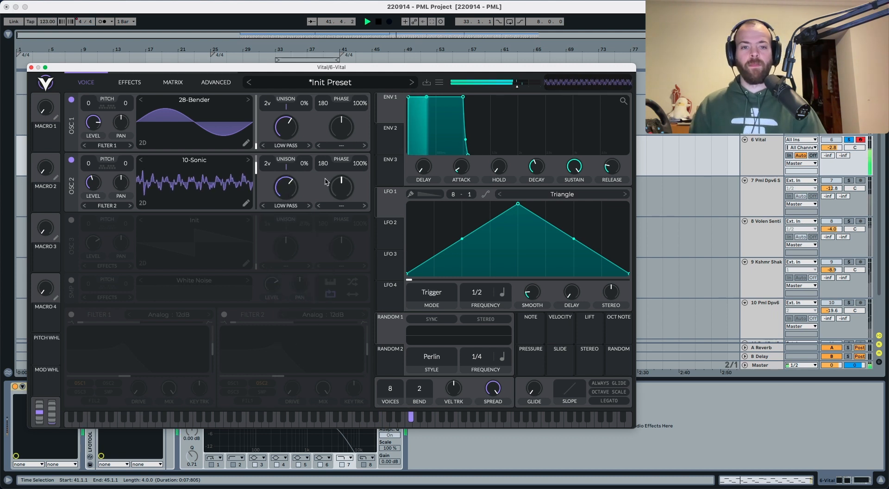
key("space")
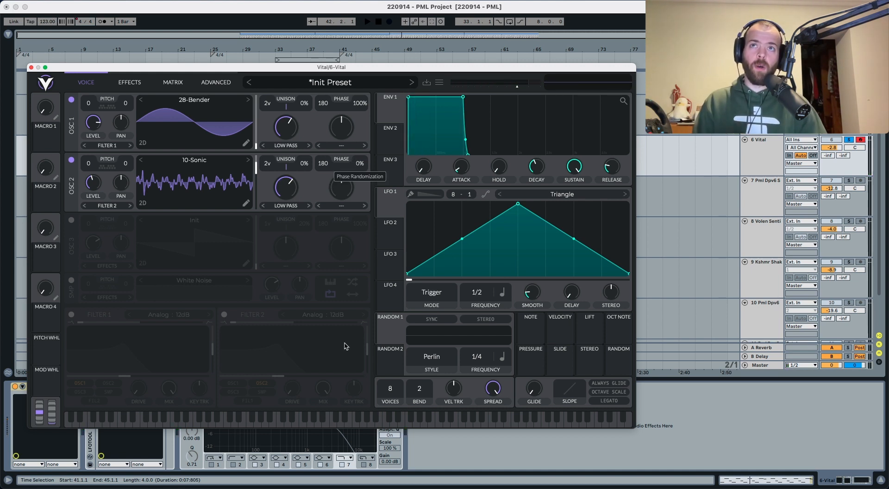
key("space")
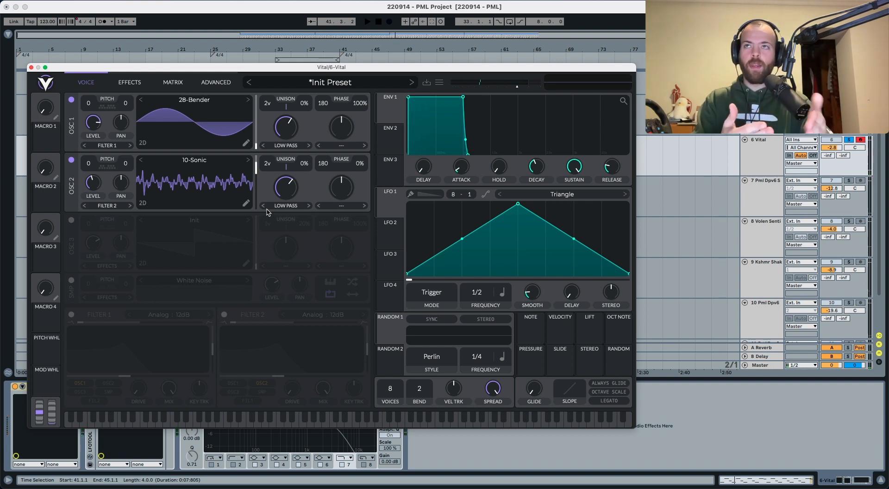
Enable oscillator 3 with its level at zero and load the 04-Sin-Square wavetable into it
left_click(71, 220)
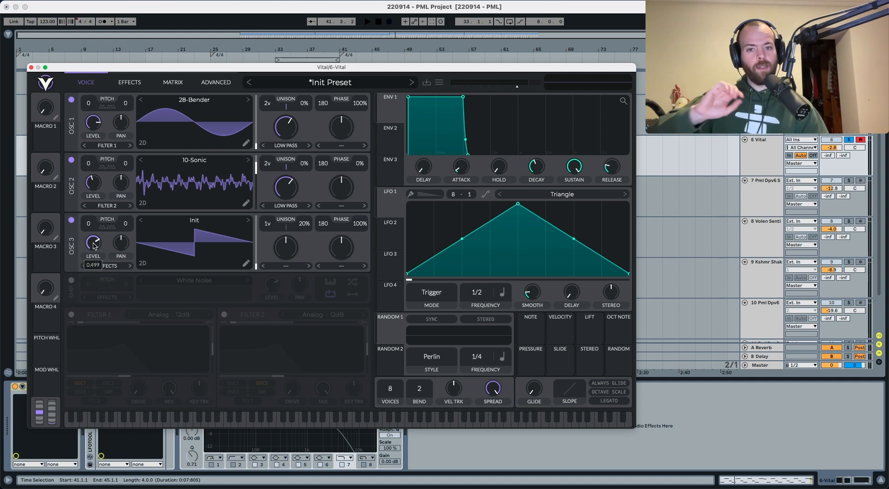
left_click_drag(94, 246, 81, 395)
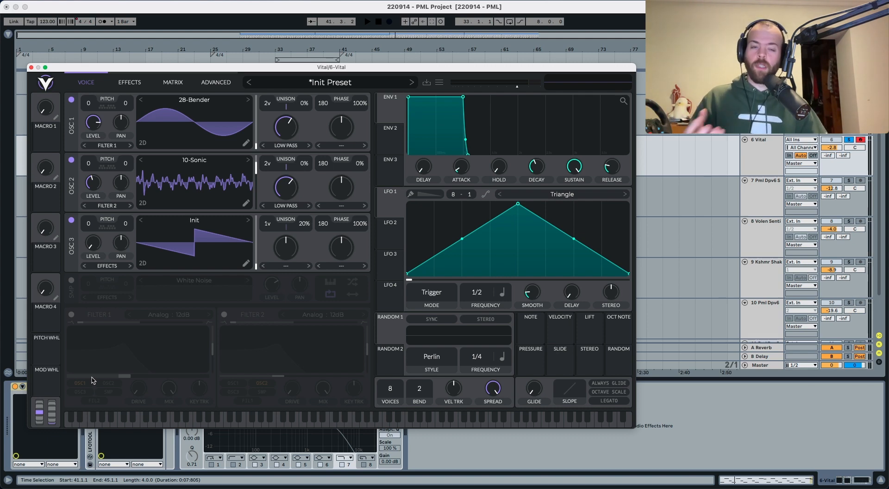
left_click(188, 221)
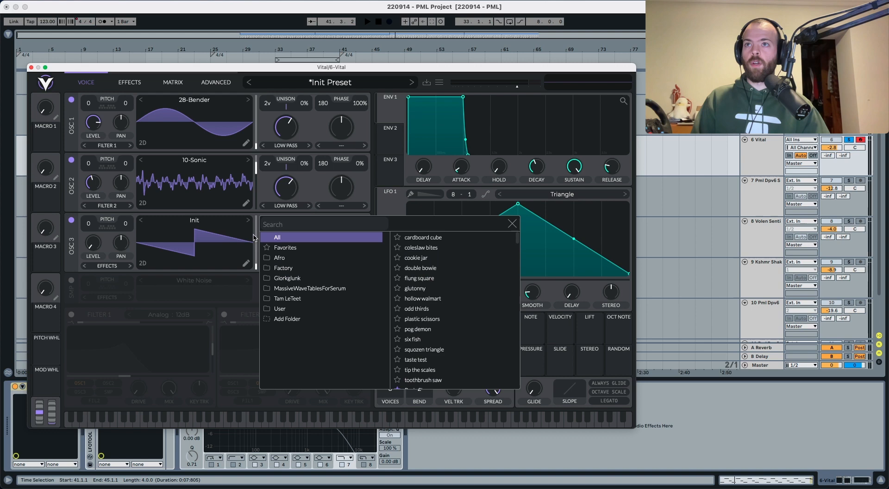
left_click(289, 223)
type("sin")
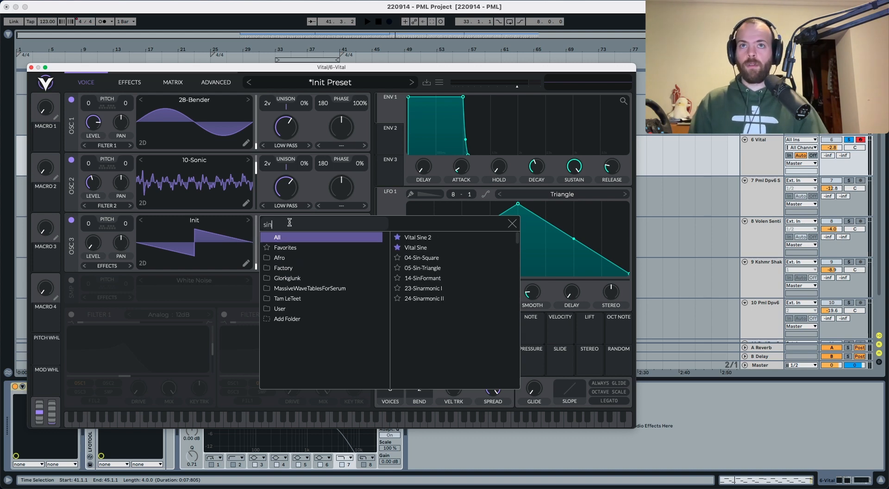
left_click(413, 258)
left_click(511, 225)
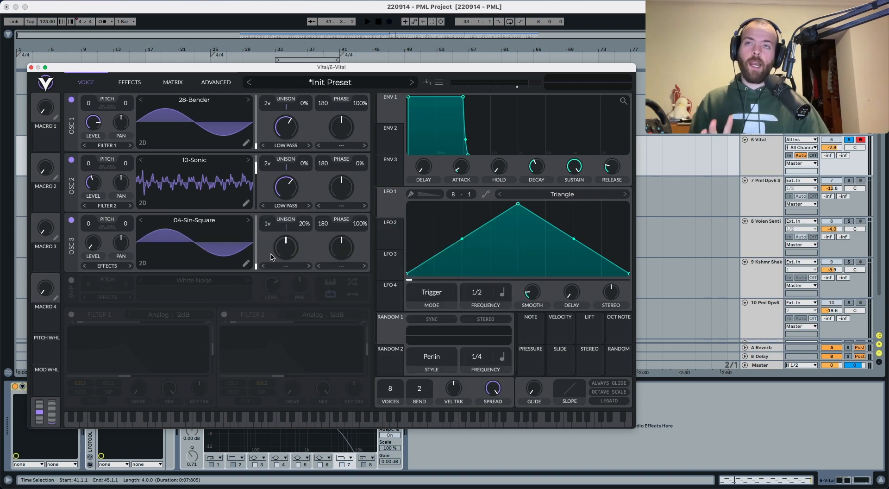
Set oscillator 3's unison to 2 voices with 0% detune and audition the sound
left_click_drag(271, 222, 271, 216)
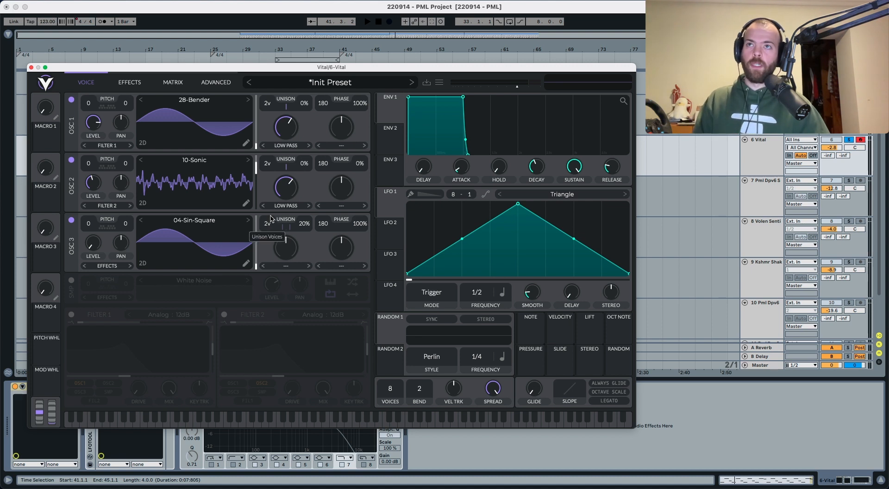
key("space")
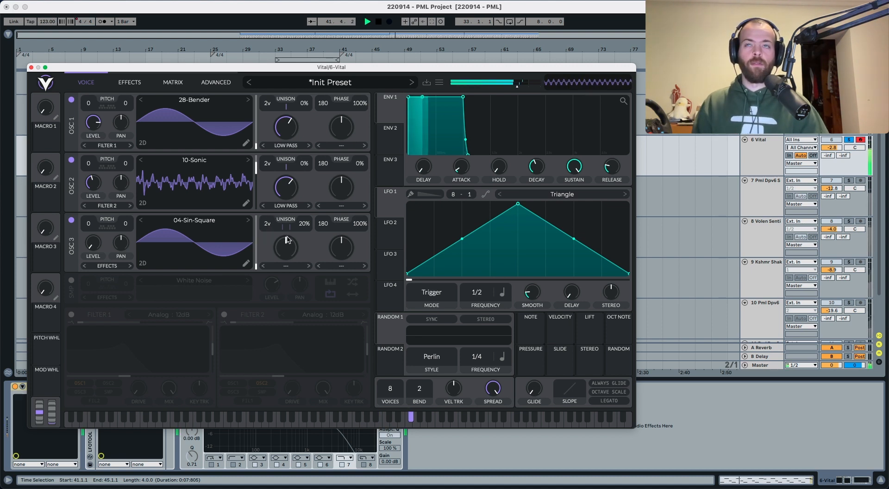
key("space")
left_click_drag(299, 224, 297, 239)
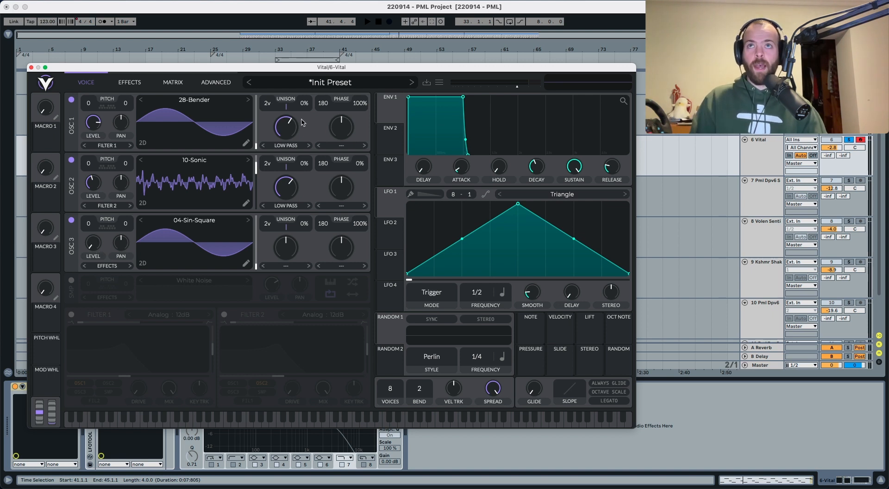
Set oscillator 1's wave morph to FM from oscillator 3 at about 17% and audition it
left_click(337, 146)
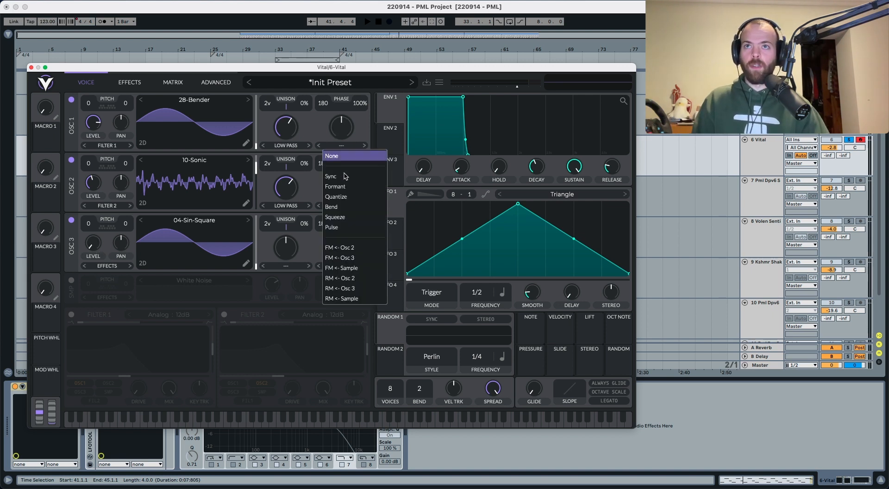
left_click(343, 260)
left_click_drag(341, 127, 339, 175)
key("space")
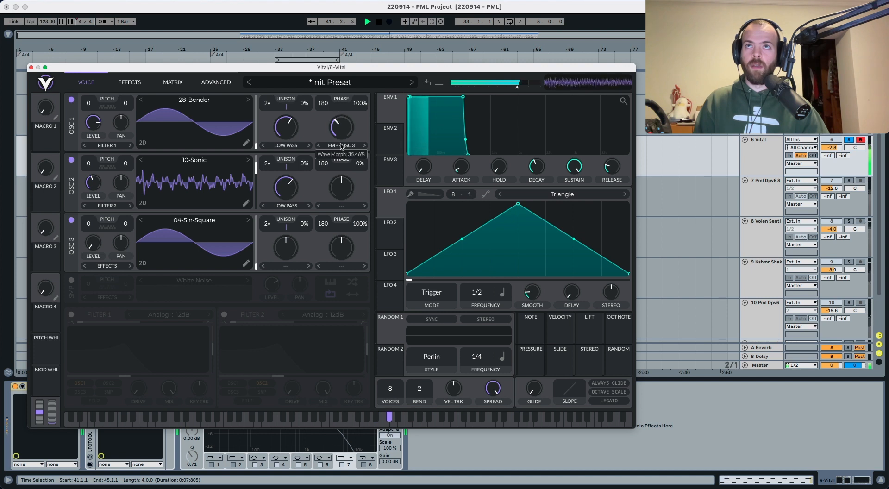
key("space")
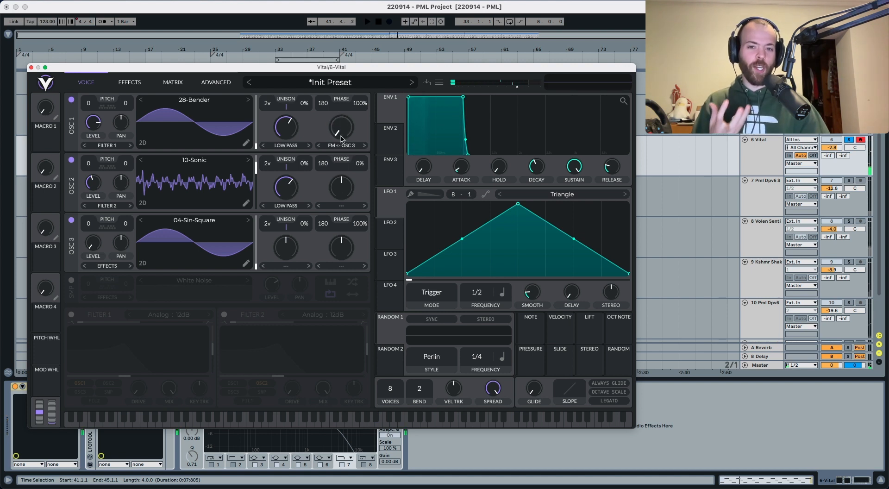
left_click_drag(340, 130, 340, 127)
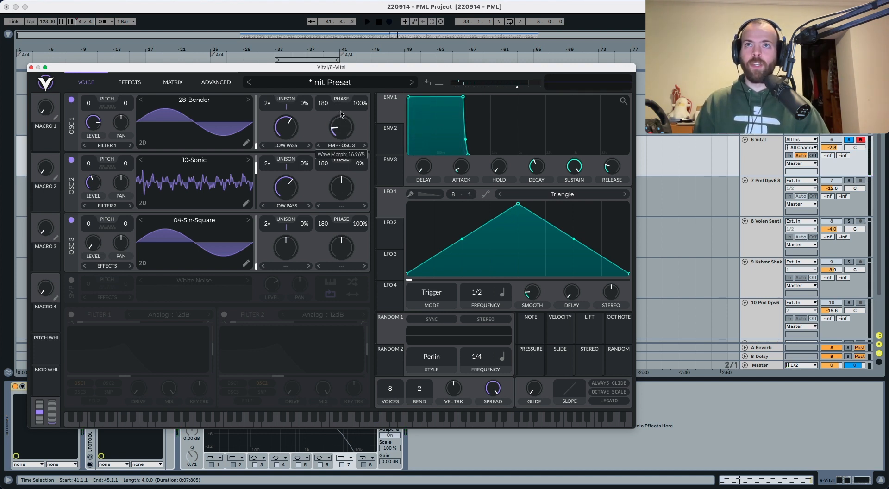
key("space")
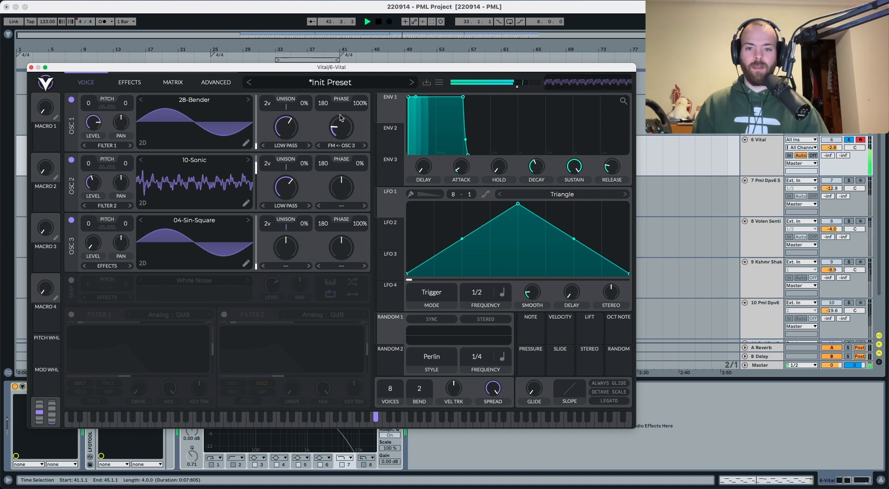
key("space")
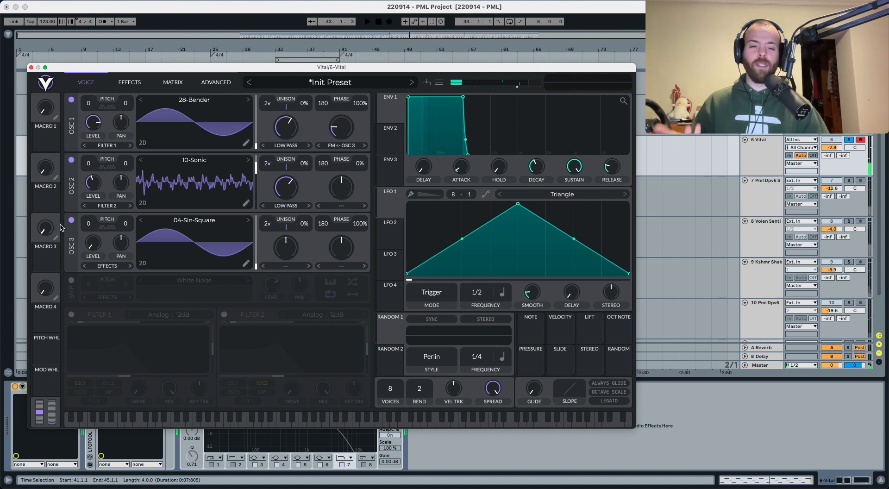
Compare the sound with oscillator 3 switched off and back on during playback
left_click(72, 220)
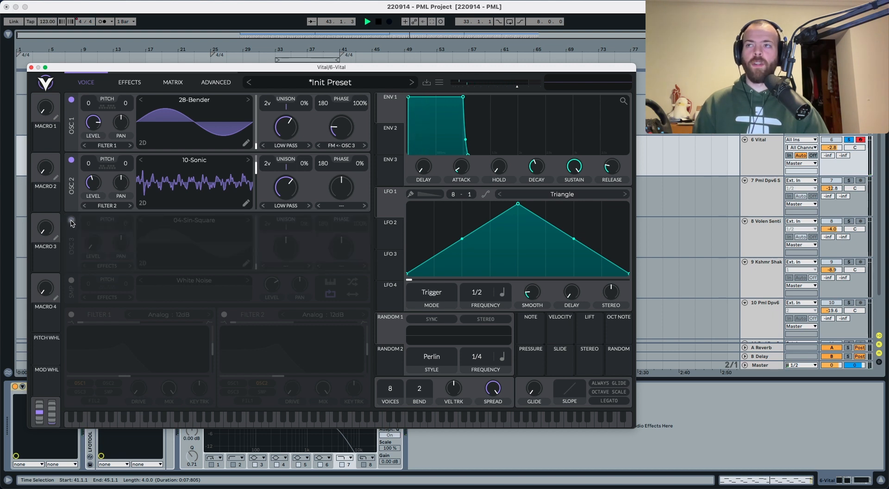
key("space")
left_click(71, 221)
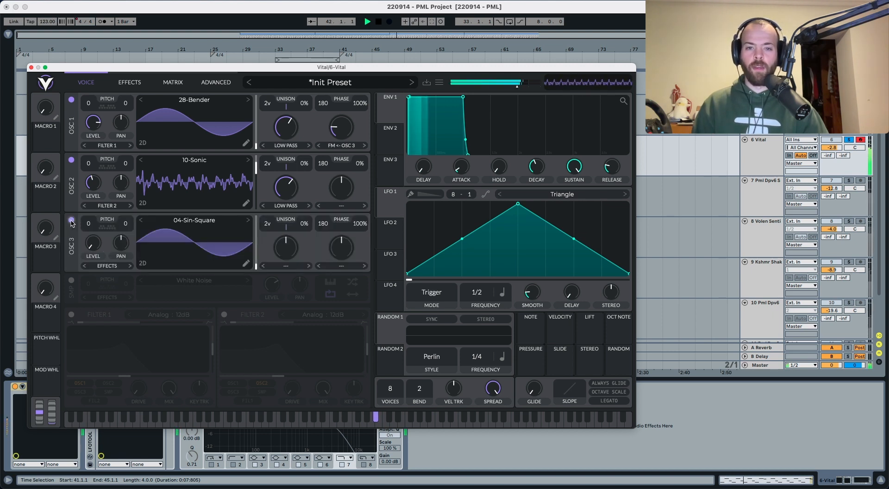
key("space")
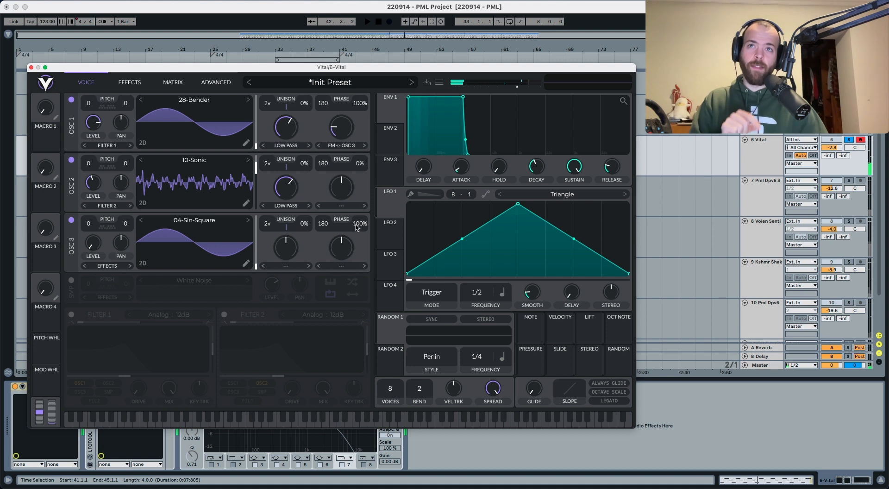
Set oscillator 3's phase randomization to 0% and audition the sound
left_click_drag(357, 226, 350, 337)
key("space")
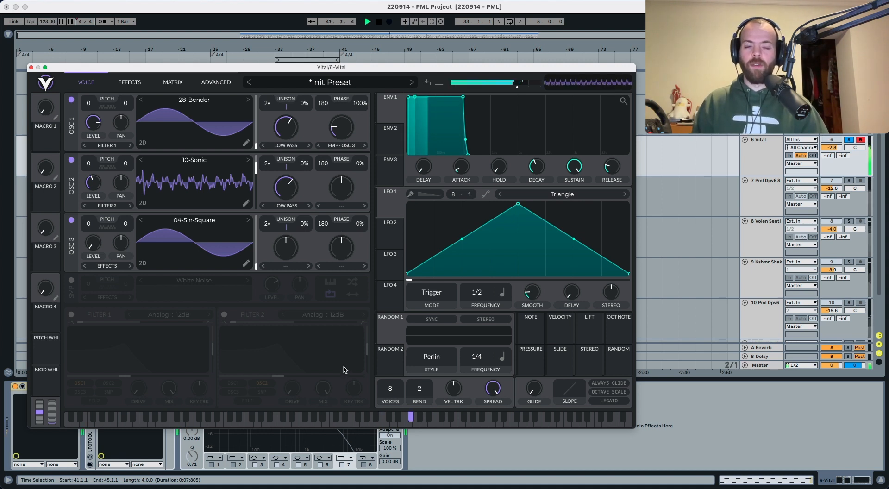
key("space")
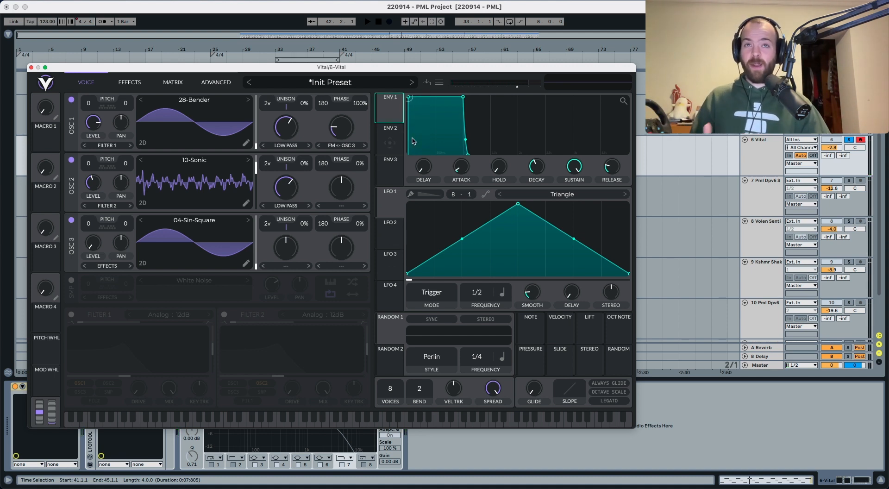
Lengthen envelope 1's decay and lower its sustain to zero, auditioning the result
left_click_drag(534, 171, 539, 147)
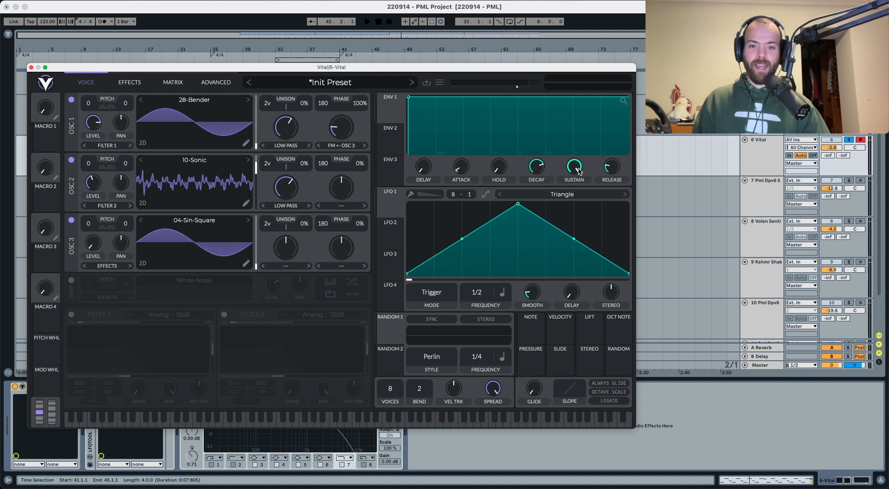
left_click_drag(578, 172, 579, 361)
key("space")
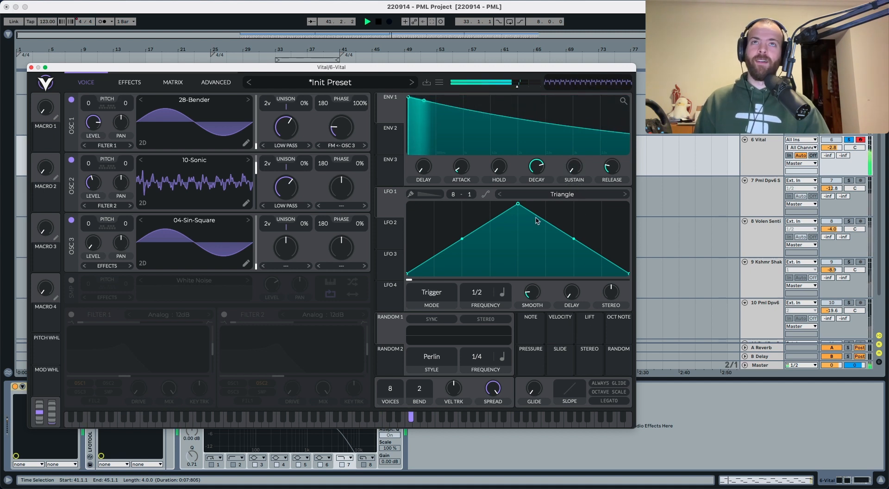
key("space")
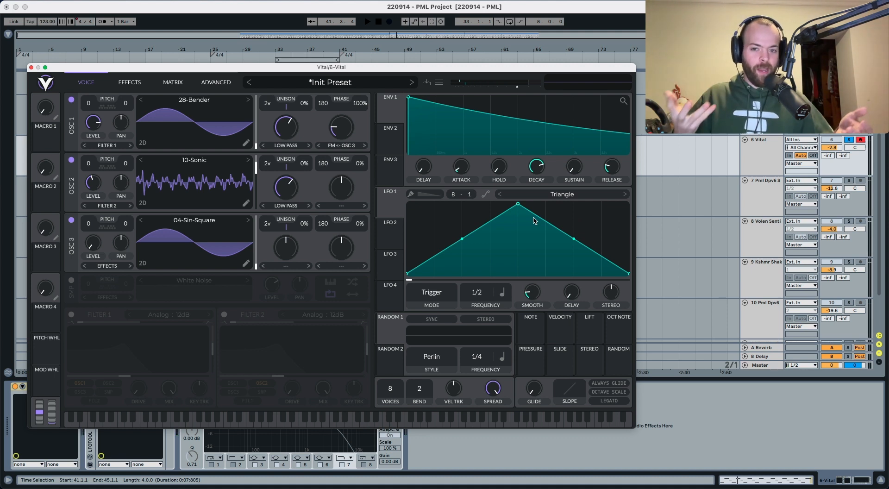
Shape envelope 2 into a short pluck with a slight attack, short decay, zero sustain and a slightly longer release
left_click(395, 130)
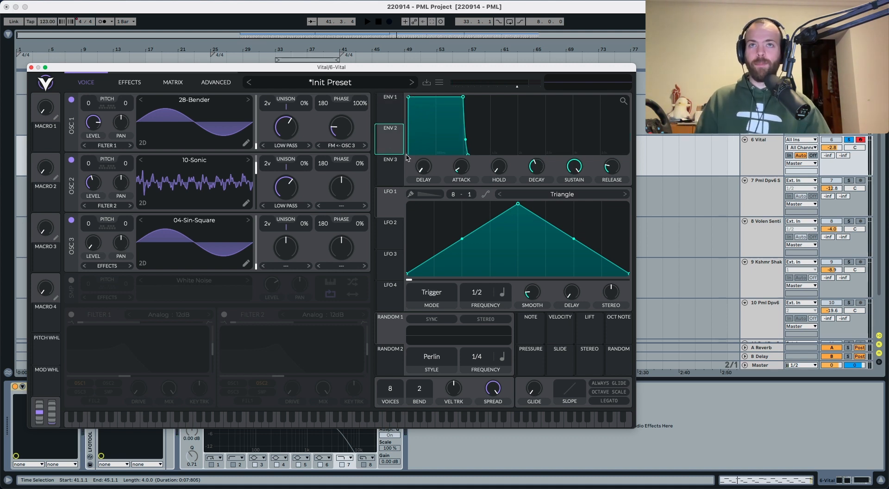
mouse_move(465, 171)
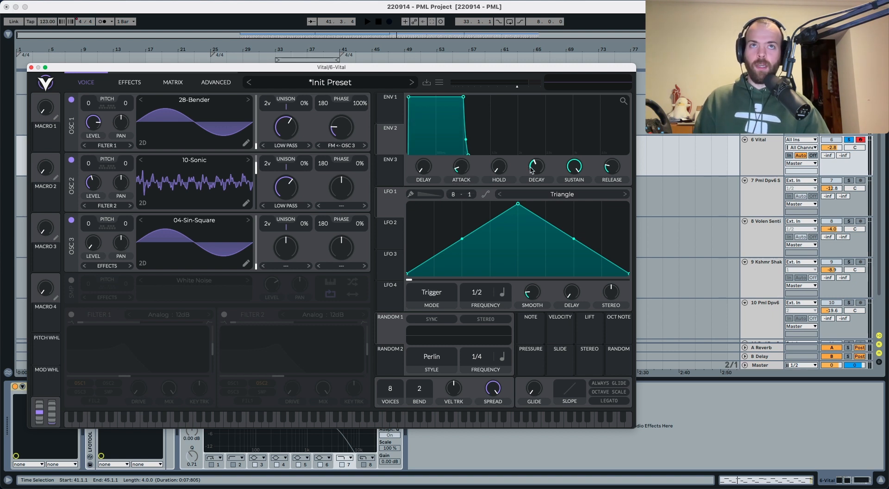
left_click_drag(531, 170, 585, 182)
key("space")
key("space")
mouse_move(605, 170)
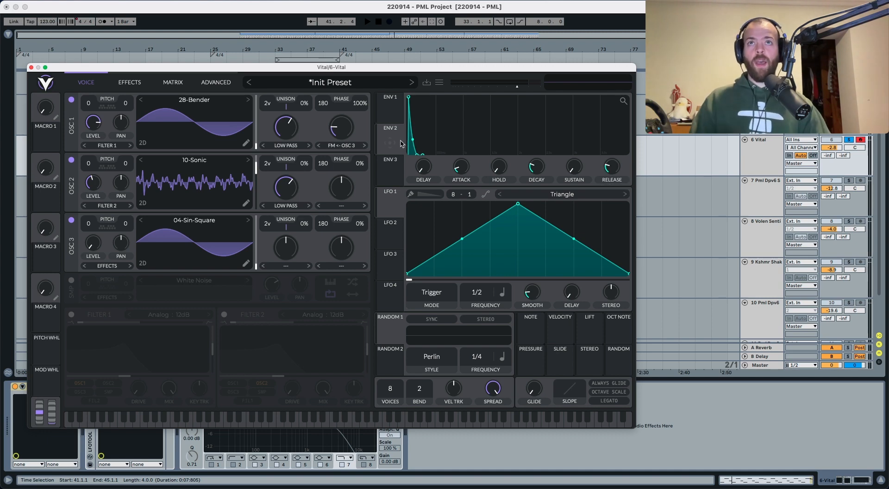
Modulate oscillator 1's wavetable position with envelope 2 by about 101 frames and audition it
left_click_drag(393, 144, 246, 133)
key("space")
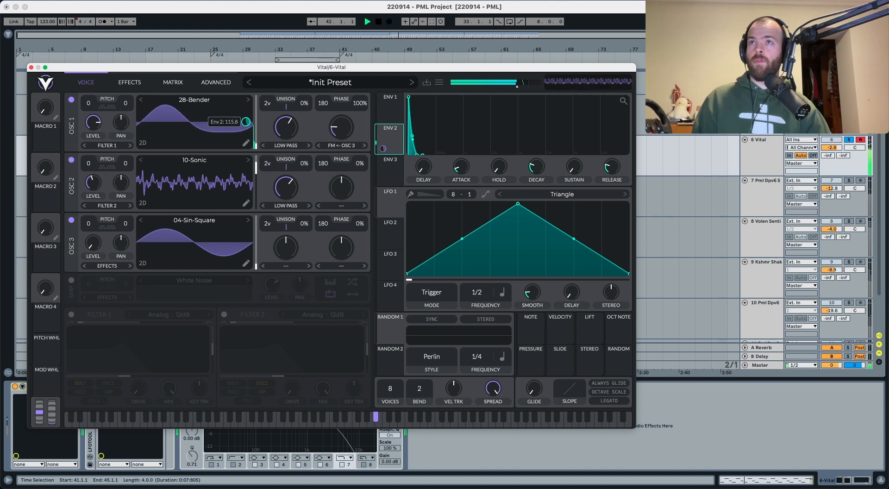
key("space")
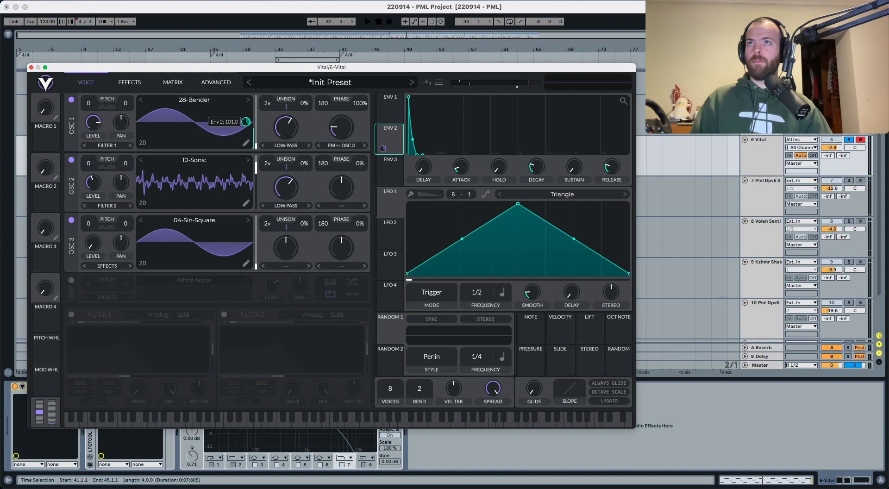
left_click_drag(249, 122, 248, 121)
key("space")
key("space")
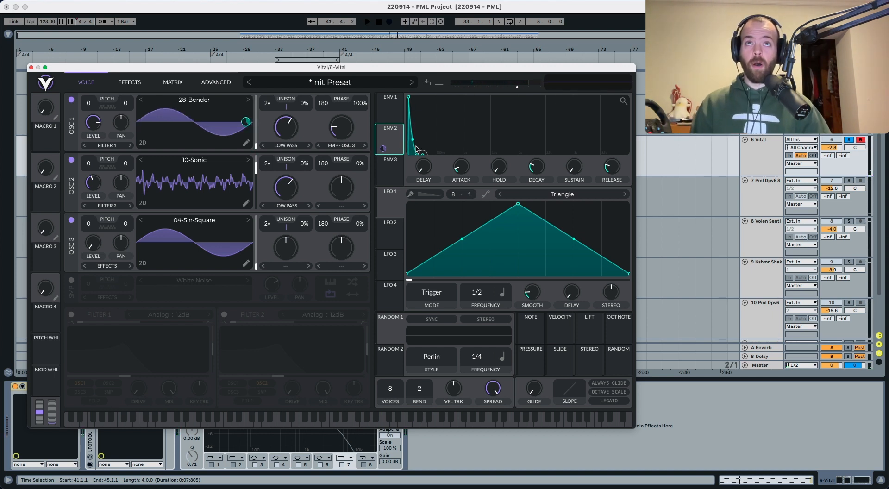
Modulate oscillator 1's Low Pass spectral morph with envelope 2 by 0.525 and audition it
left_click_drag(382, 148, 285, 127)
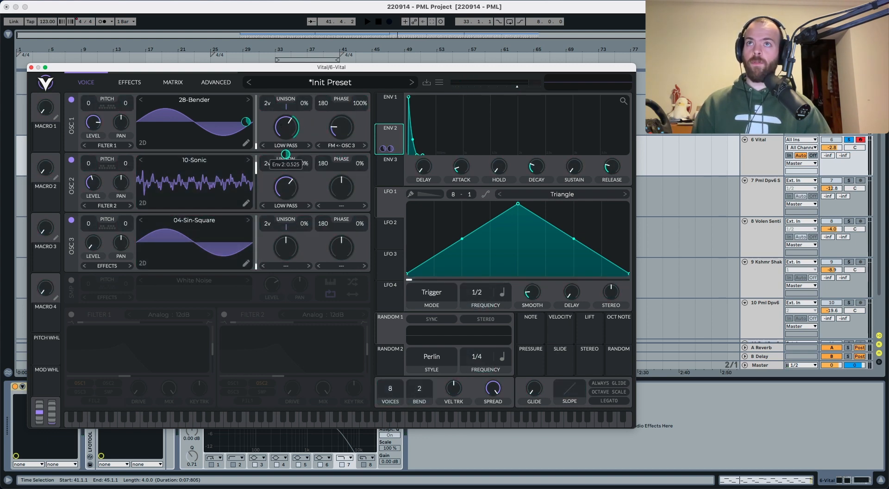
key("space")
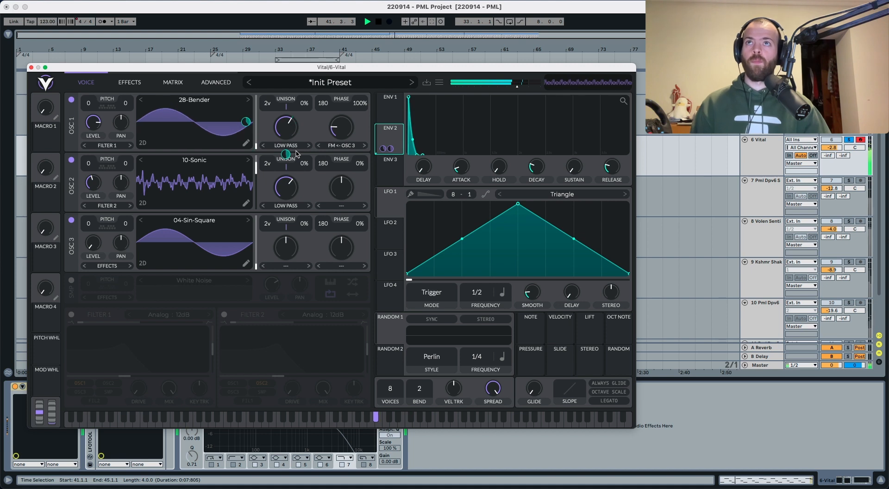
Enable filter 1, set its key tracking to 100%, and audition it
key("space")
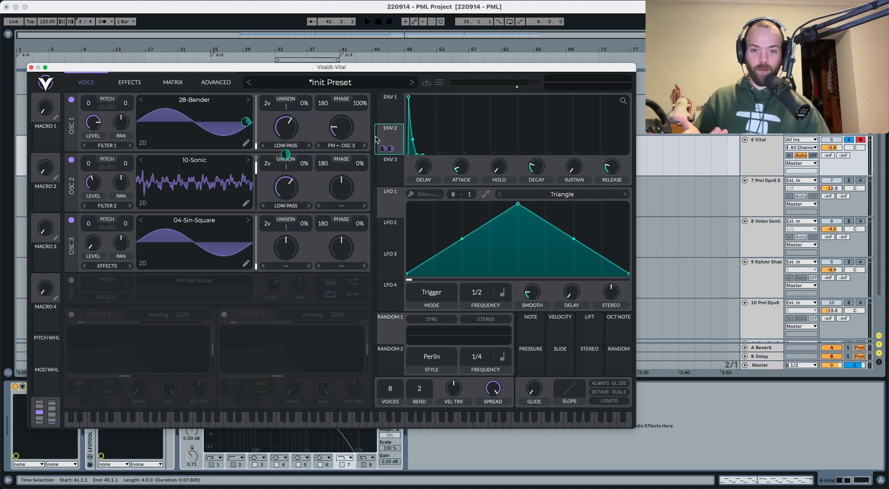
left_click(71, 315)
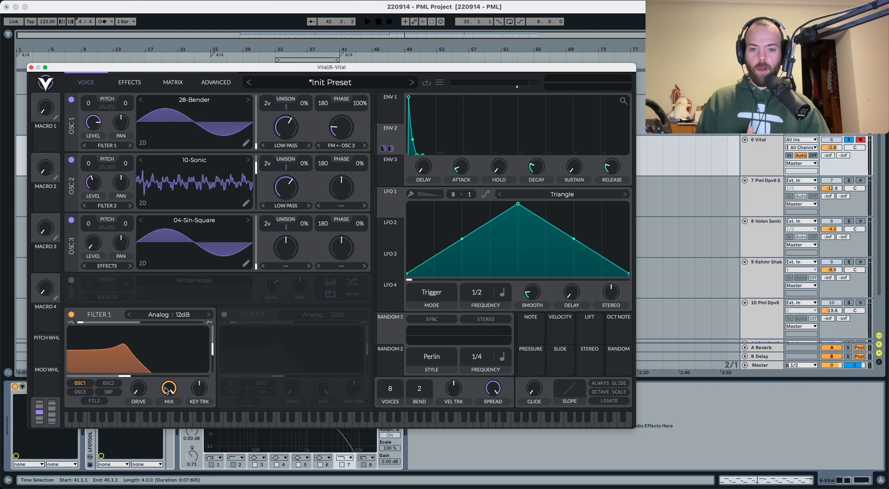
left_click_drag(194, 389, 235, 226)
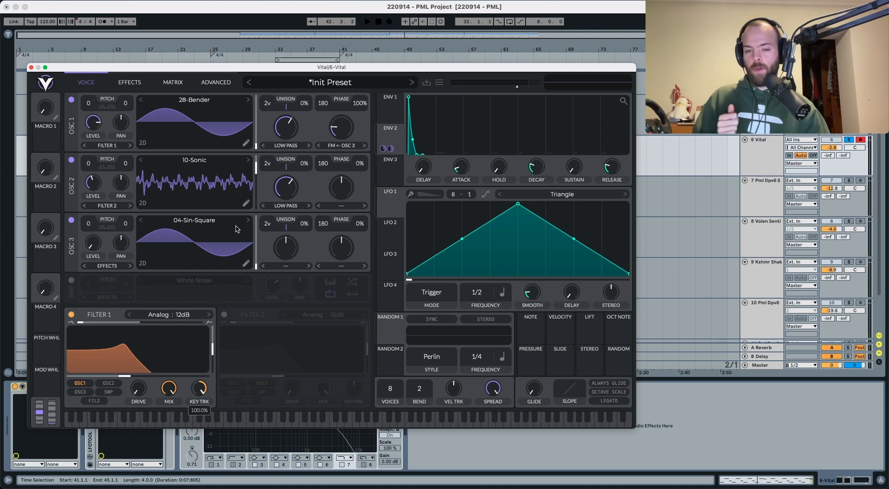
key("space")
key("space")
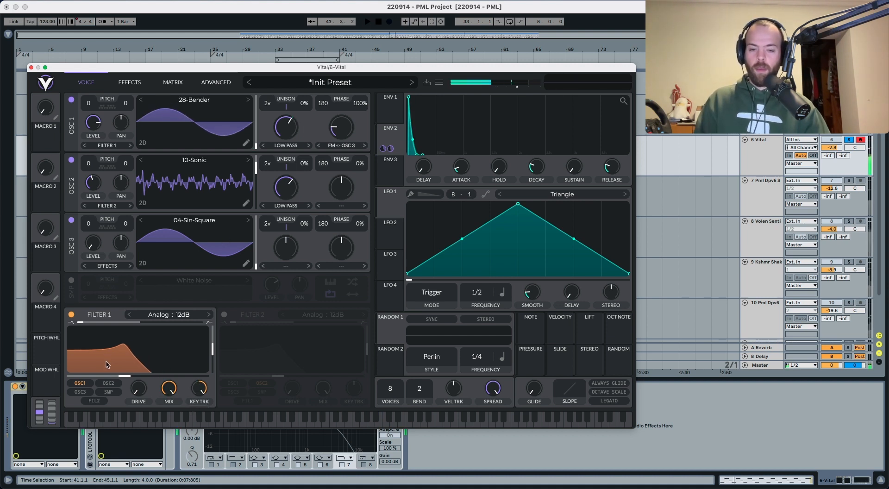
Route oscillators 2 and 3 into filter 1 as well and audition the result
left_click(108, 382)
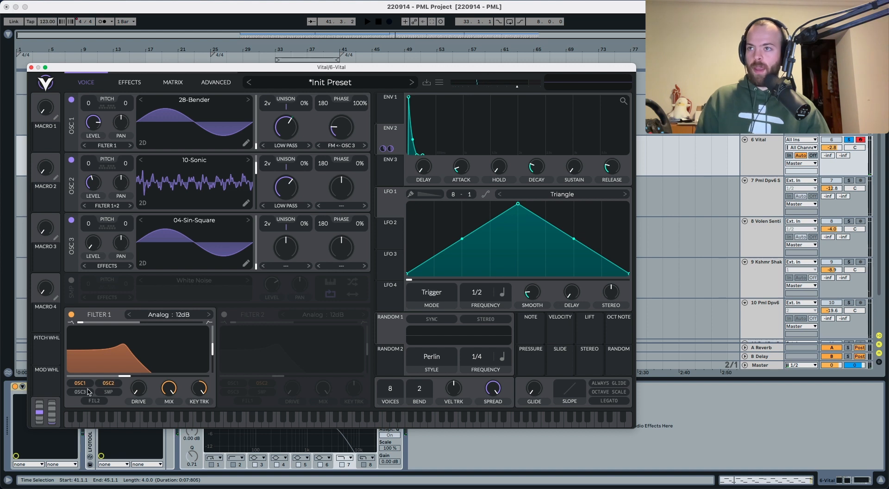
left_click(80, 392)
key("space")
key("space")
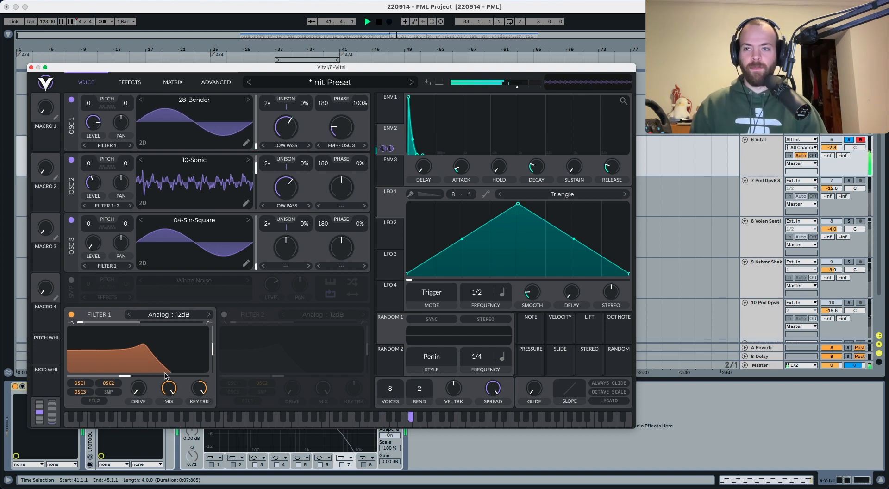
Lower filter 1's resonance to 19.77% and its cutoff to about 78 Hz, auditioning the changes
left_click_drag(213, 351, 210, 366)
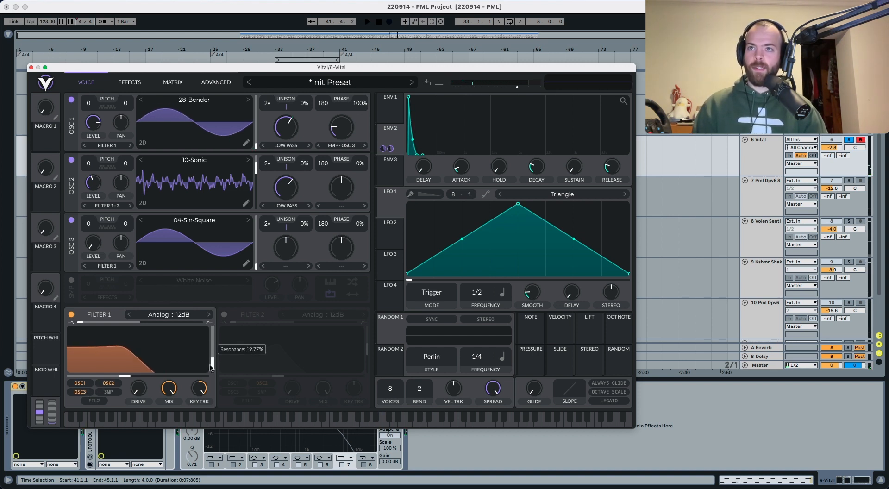
key("space")
key("space")
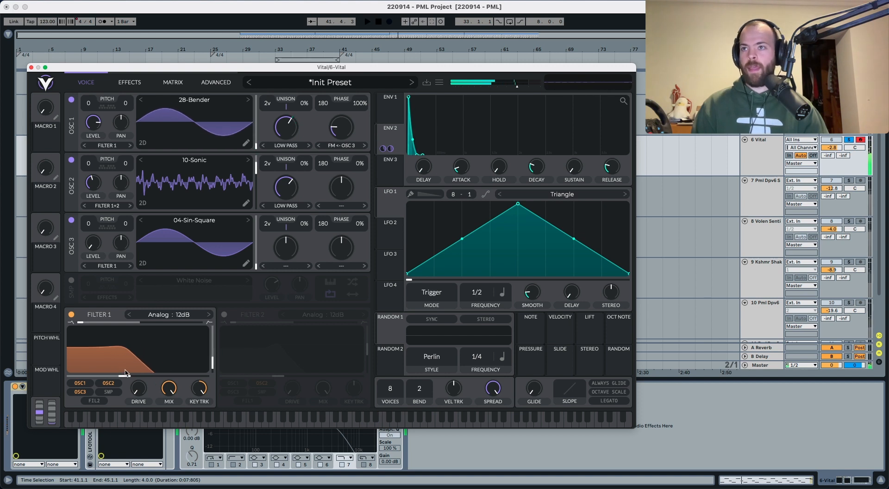
left_click_drag(123, 377, 98, 377)
key("space")
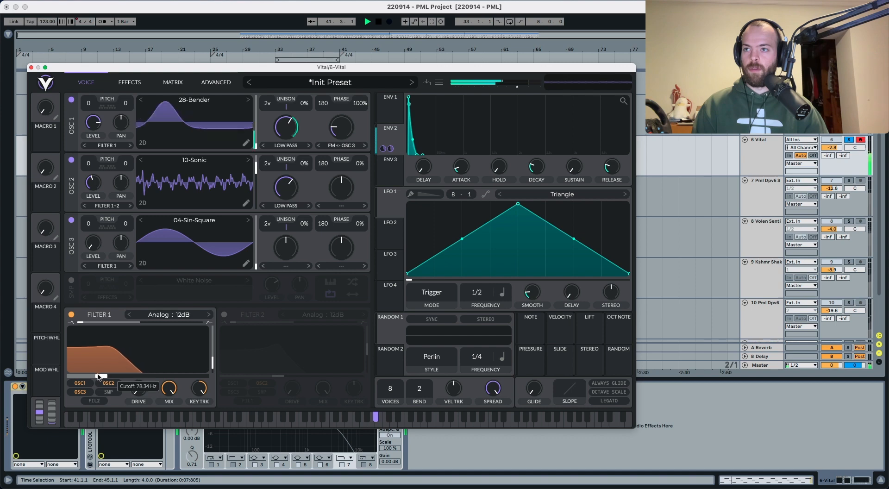
key("space")
Modulate filter 1's cutoff with envelope 2 and audition it
left_click_drag(386, 148, 138, 371)
key("space")
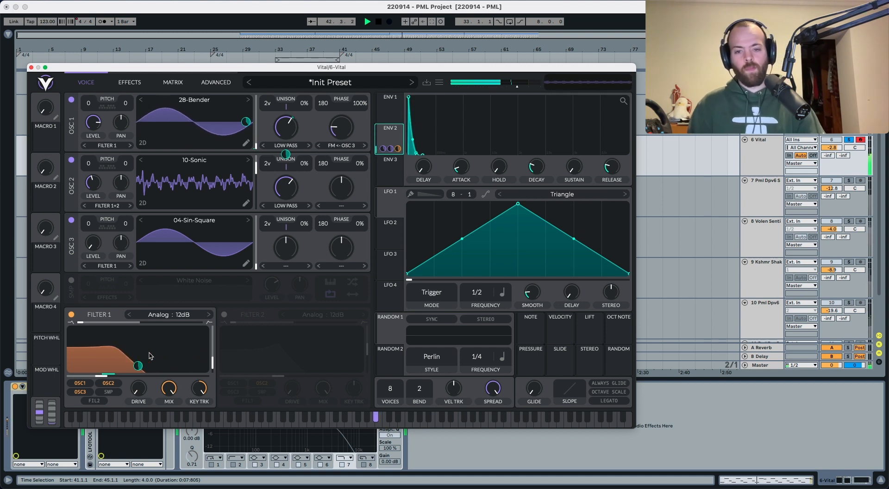
key("space")
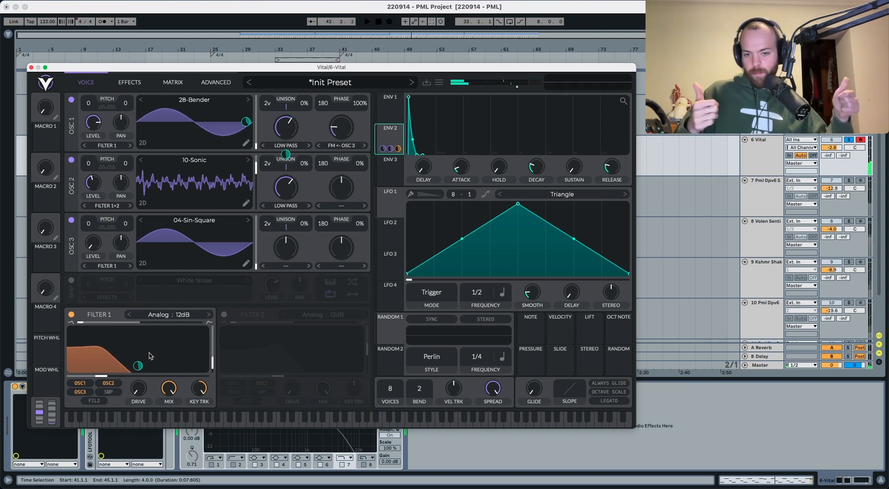
Modulate envelope 2's decay with velocity by 0.107 and audition it
left_click(393, 168)
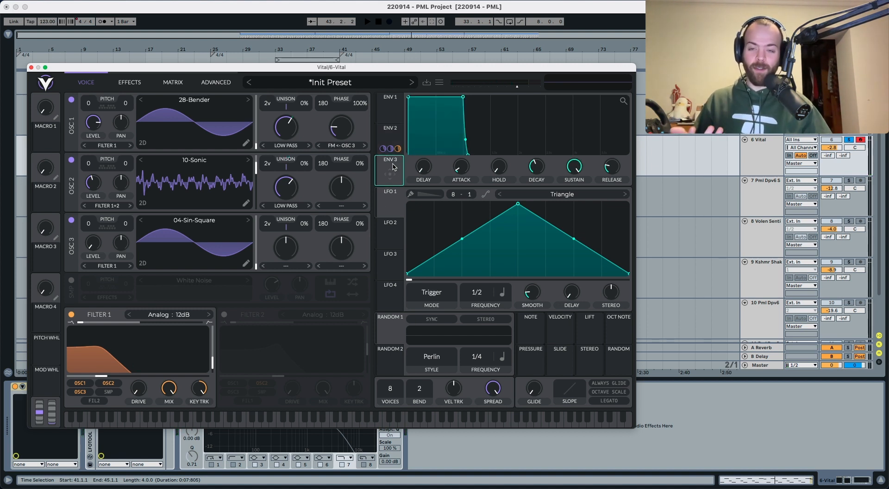
left_click(384, 133)
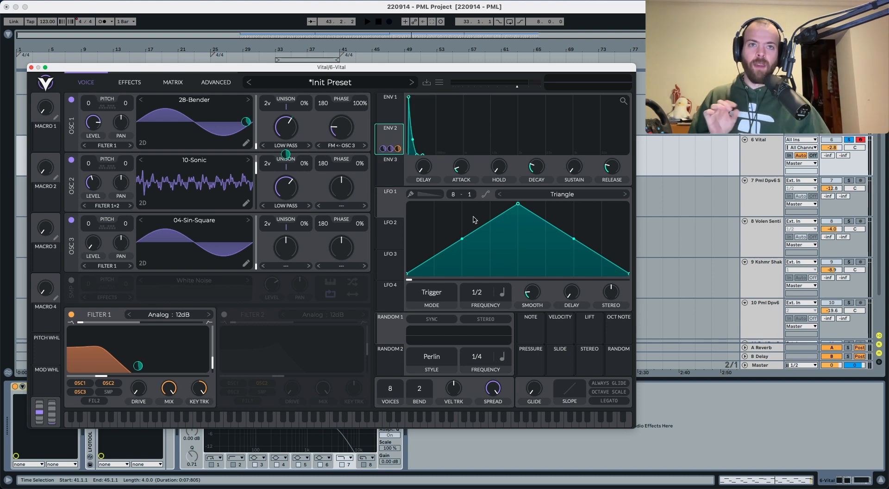
left_click(556, 324)
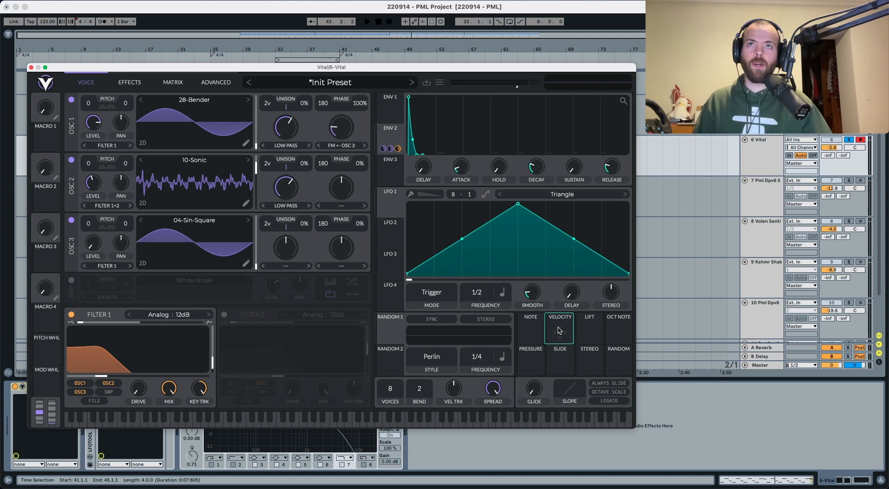
left_click_drag(559, 330, 537, 191)
key("space")
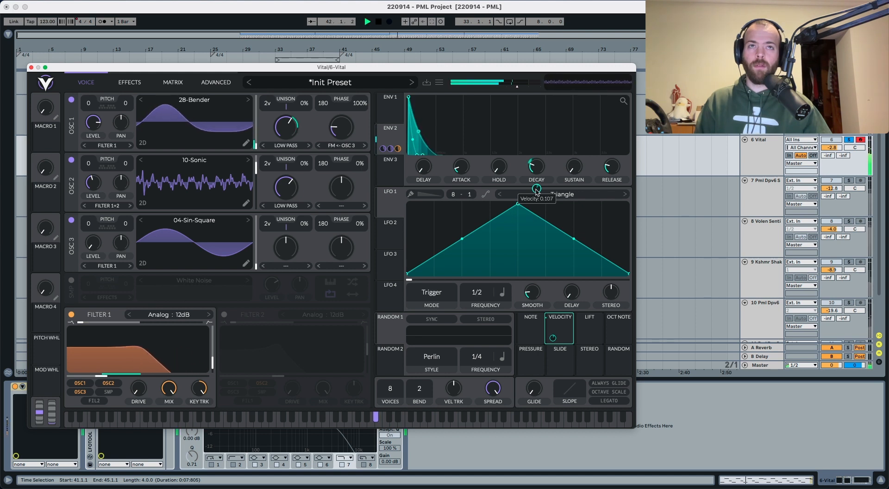
key("space")
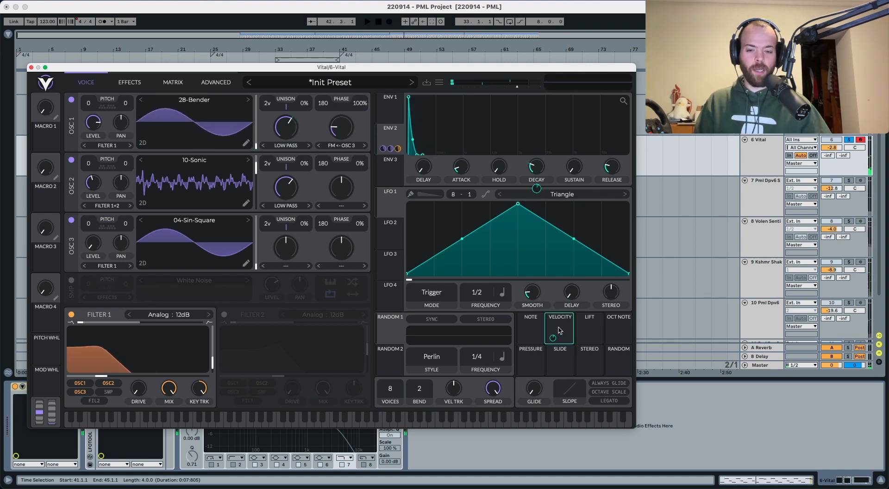
Compare the sound with the velocity modulation of envelope 2's decay bypassed and active
right_click(553, 338)
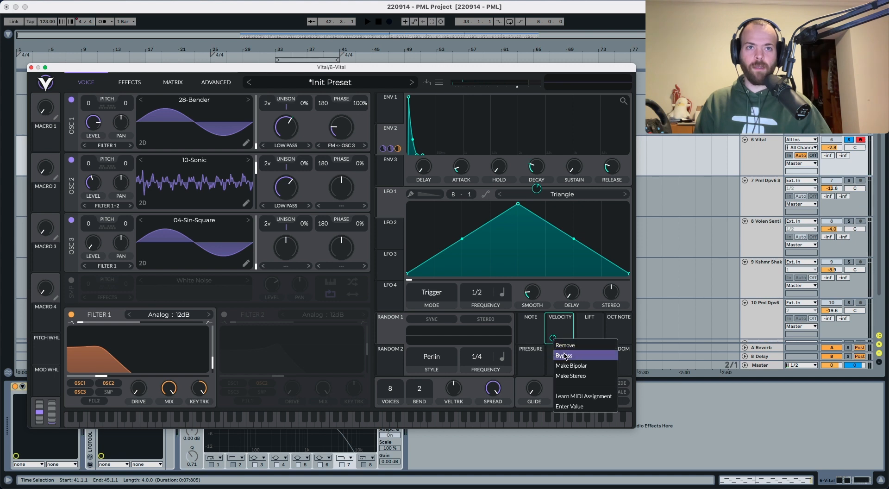
left_click(564, 355)
key("space")
right_click(554, 338)
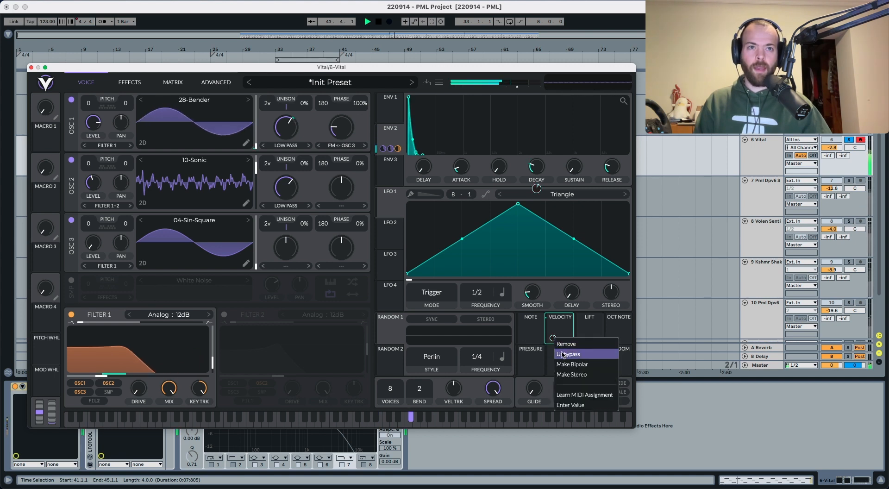
left_click(567, 354)
key("space")
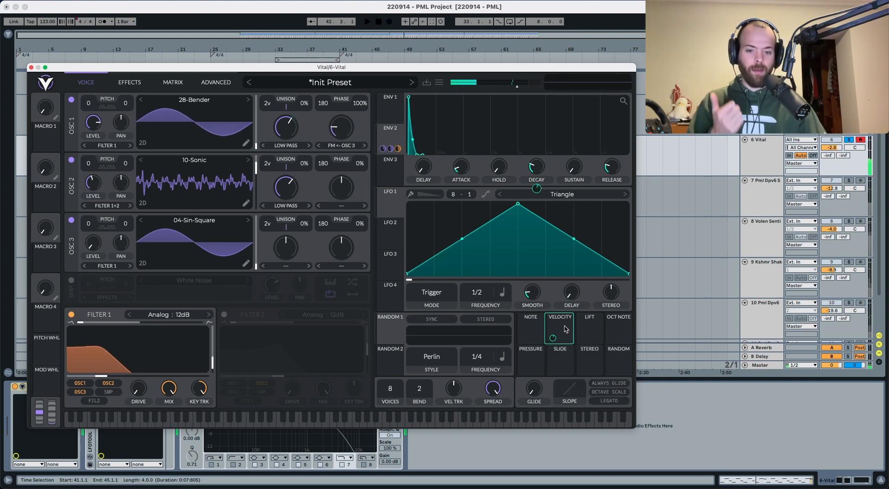
Modulate envelope 2's sustain with velocity by 0.083 and audition it
left_click_drag(573, 254, 574, 215)
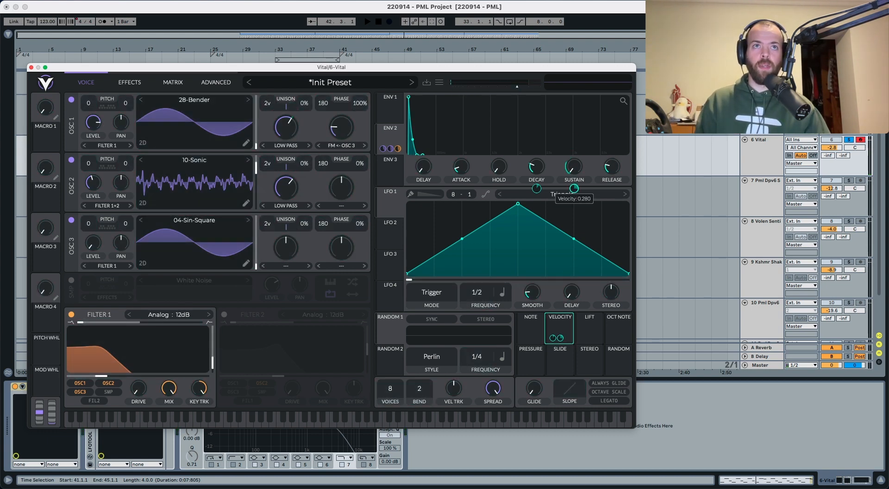
key("space")
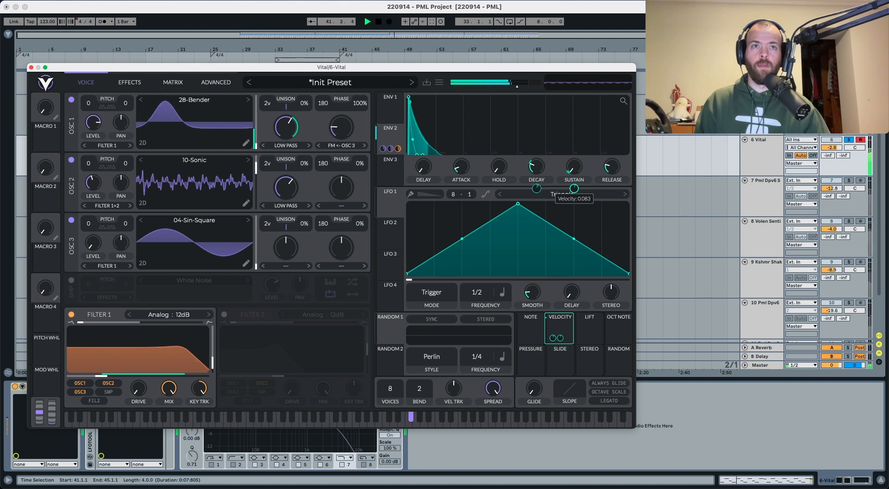
mouse_move(574, 189)
key("space")
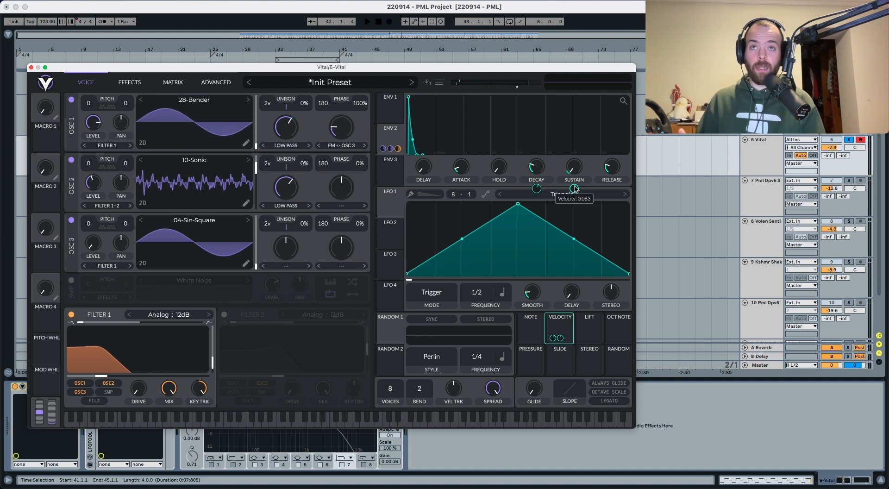
Shorten envelope 3's decay, modulate that decay with velocity by 0.126, and play the part
left_click(388, 167)
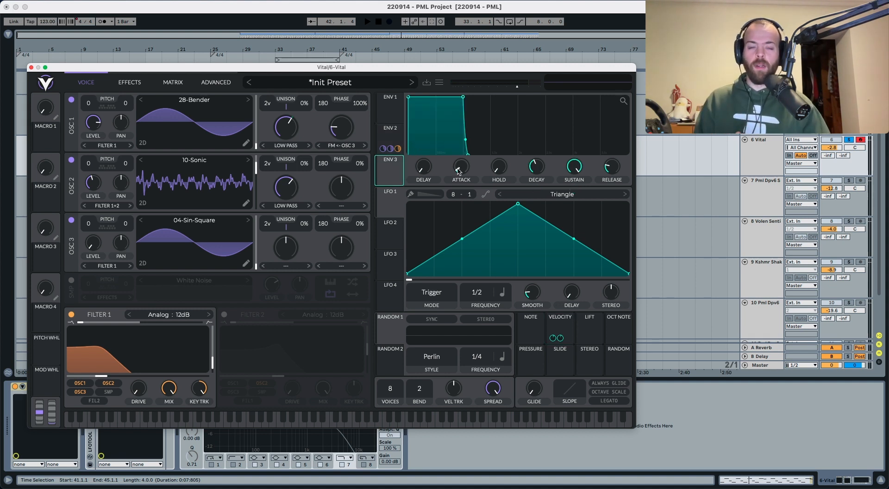
left_click_drag(533, 170, 528, 190)
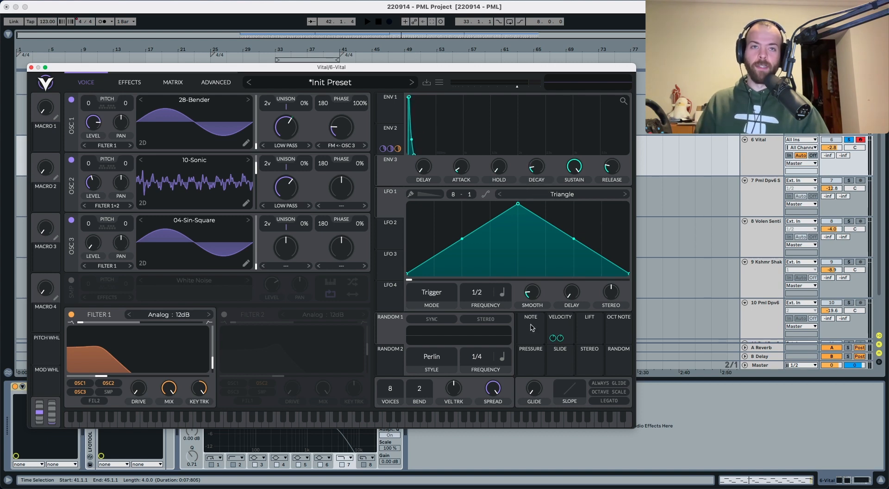
left_click_drag(559, 326, 533, 169)
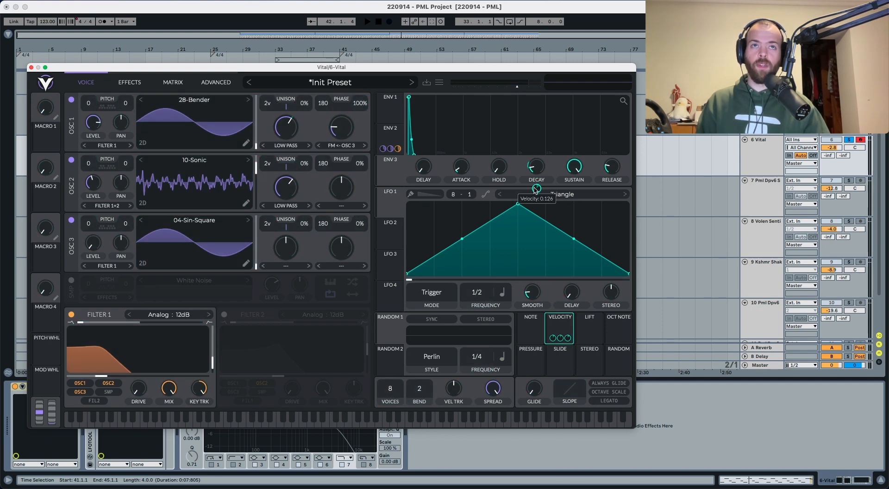
key("space")
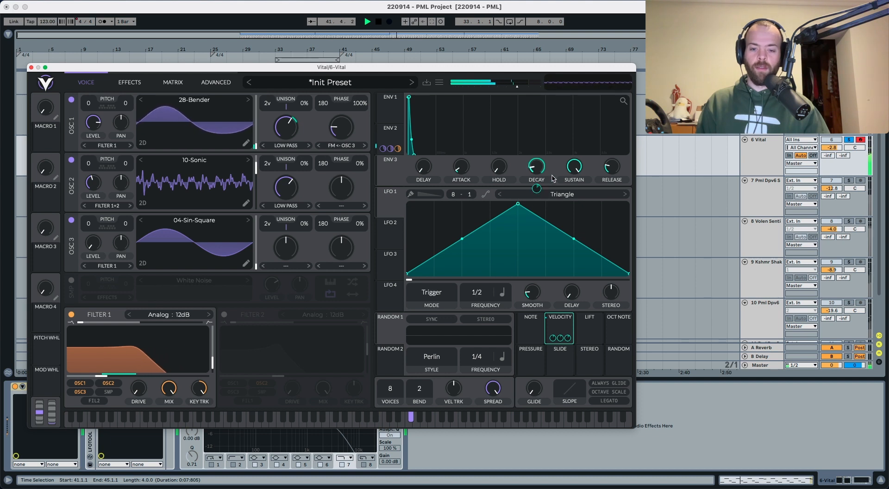
key("space")
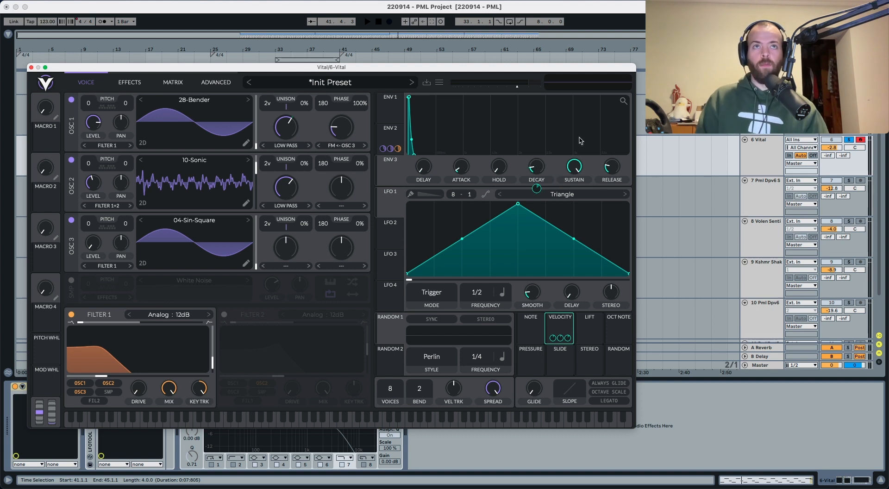
Give envelope 3 zero sustain and a long release, and use it to modulate oscillator 1's level by 0.178
left_click_drag(578, 162, 572, 351)
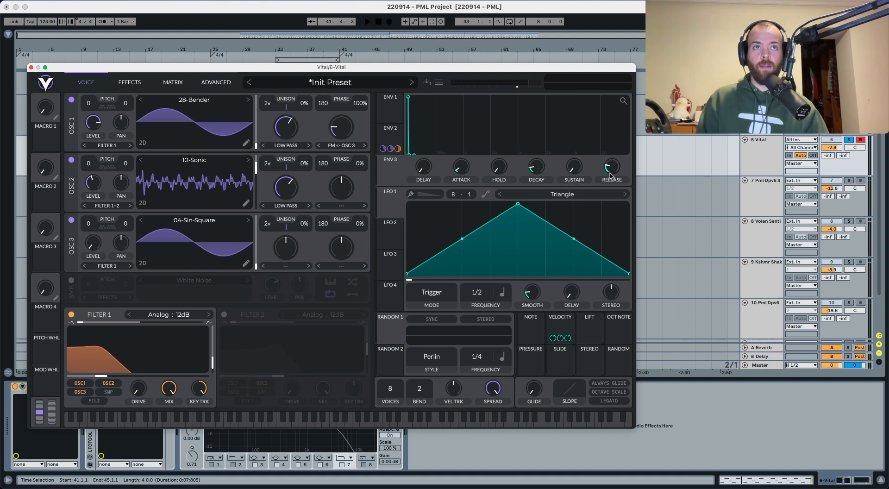
left_click_drag(610, 175, 618, 124)
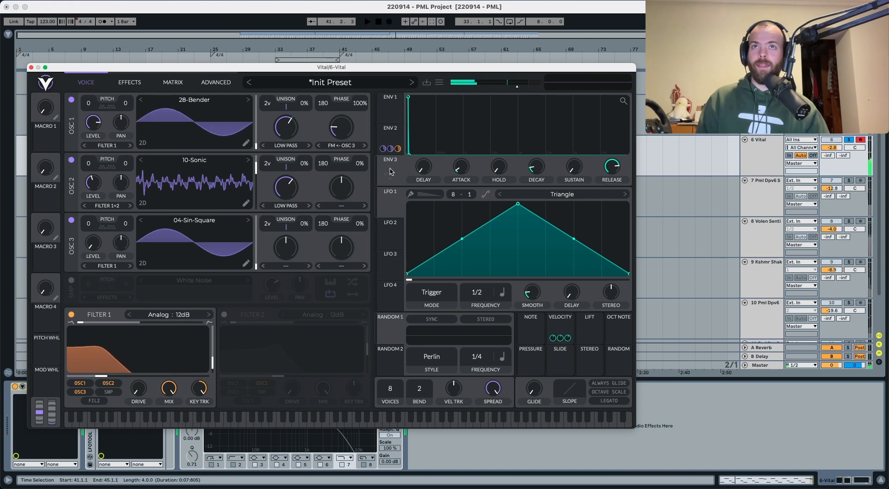
left_click_drag(390, 149, 94, 125)
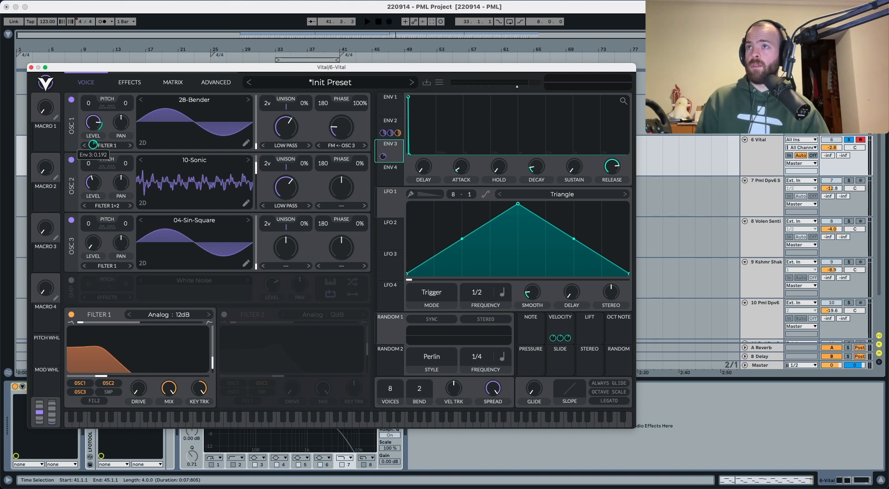
left_click_drag(93, 145, 93, 145)
key("space")
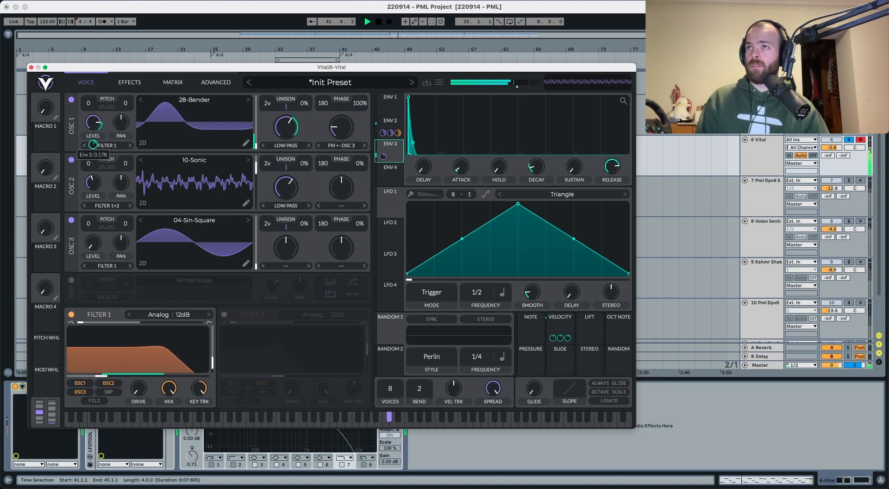
key("space")
Shape envelope 4 with a 0.454-second decay, zero sustain and a longer release
left_click(397, 170)
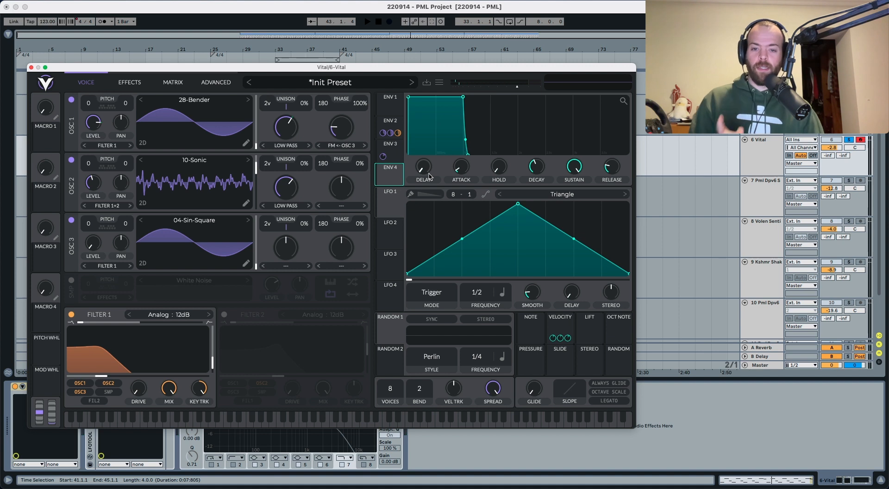
left_click_drag(534, 172, 536, 175)
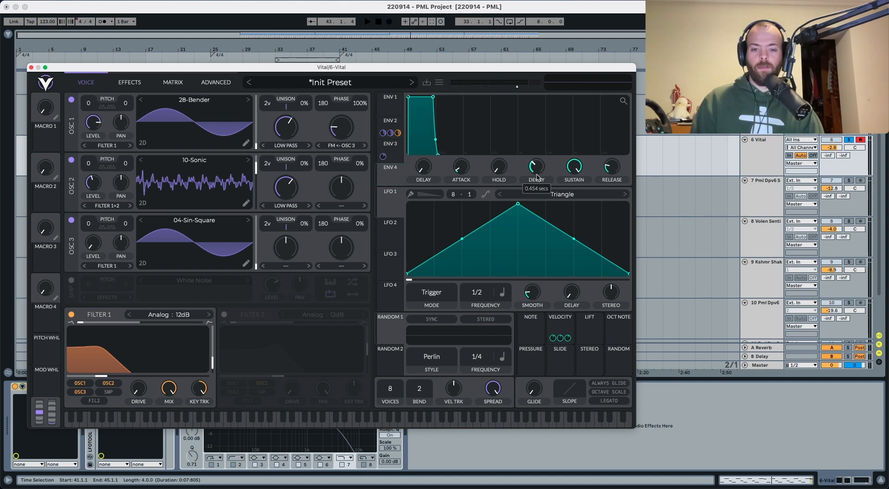
key("space")
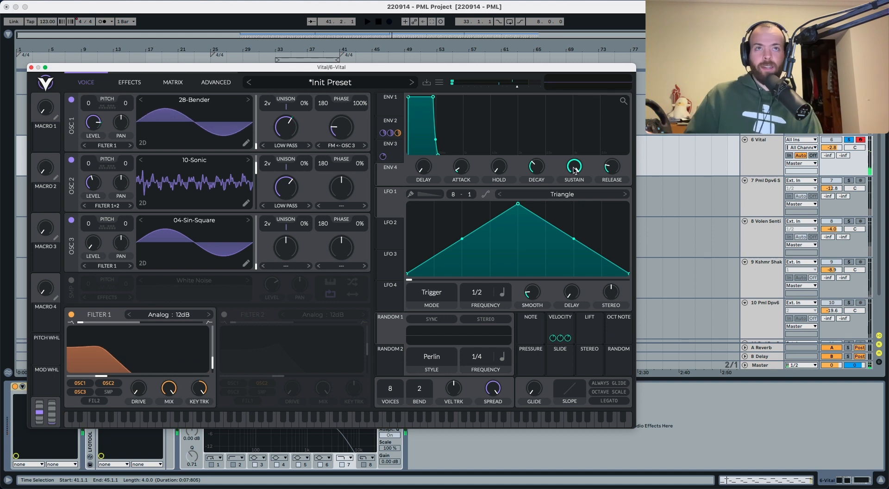
left_click_drag(574, 167, 609, 154)
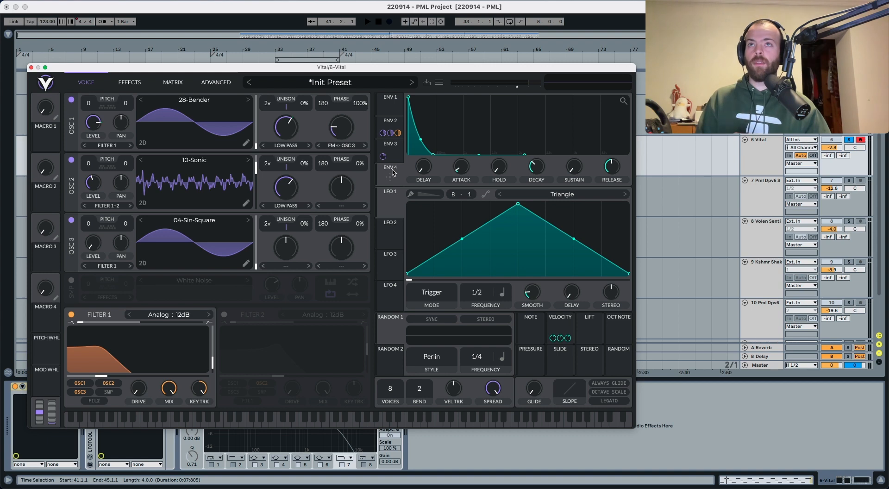
Modulate oscillator 2's wavetable position with envelope 4 by 77.38 and audition the part
left_click_drag(392, 172, 255, 170)
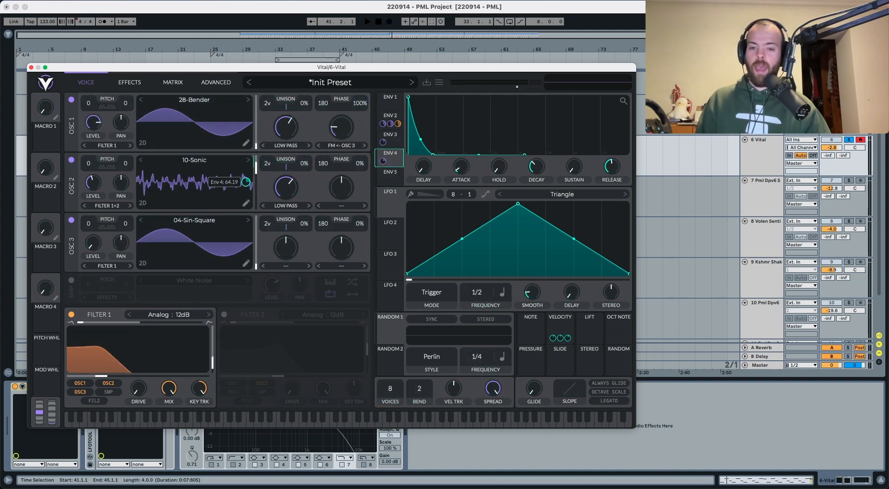
key("space")
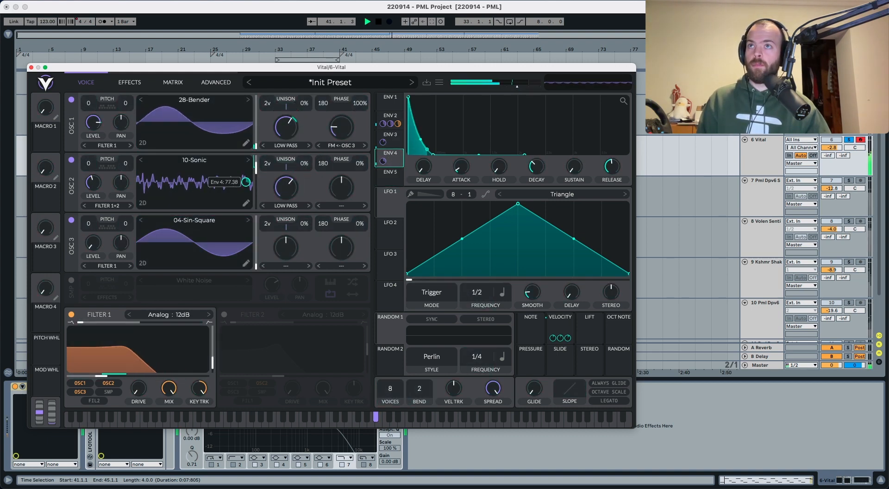
key("space")
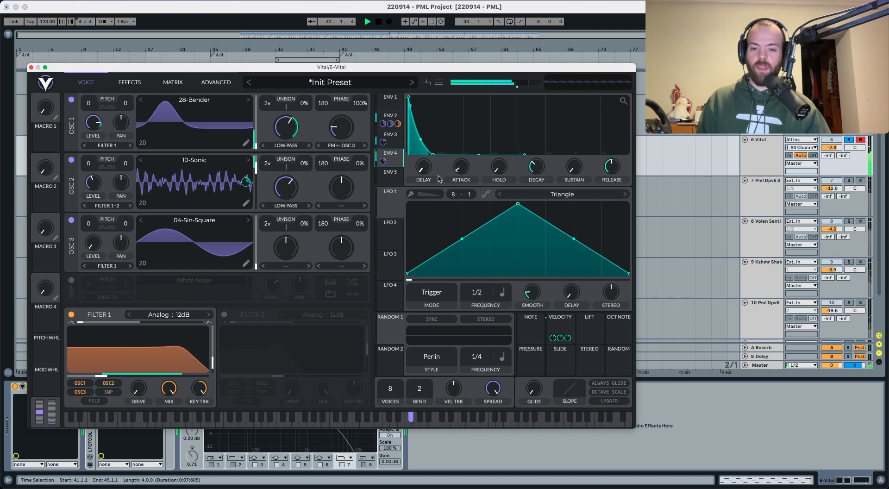
Modulate oscillator 2's level with envelope 4 by 0.556 and play the part
left_click_drag(300, 178, 94, 183)
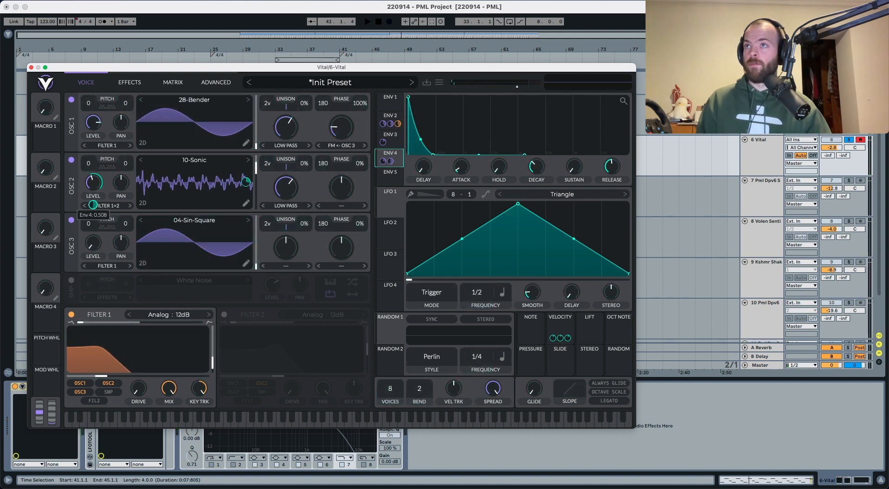
key("space")
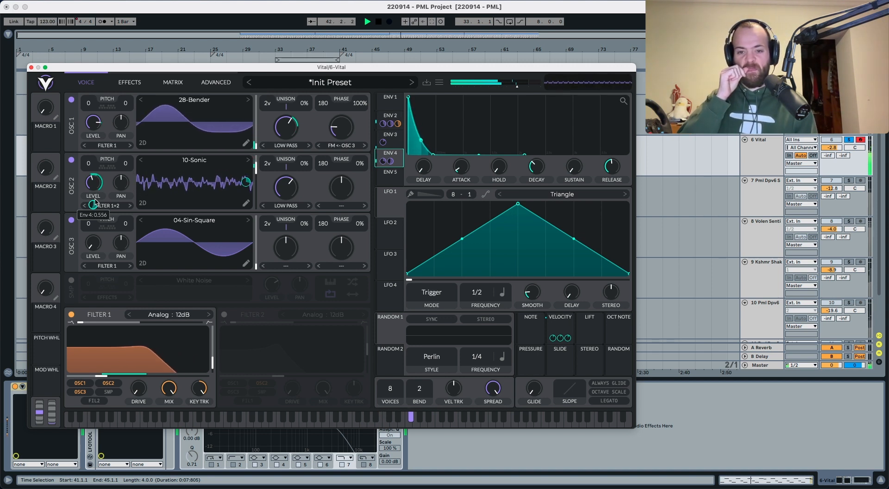
key("space")
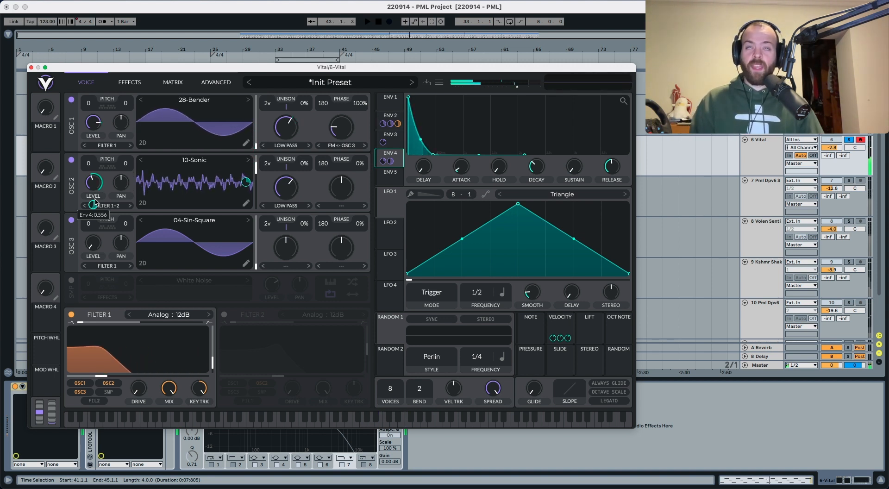
Shape envelope 5 with a short decay, a low sustain and a longer release
left_click(392, 175)
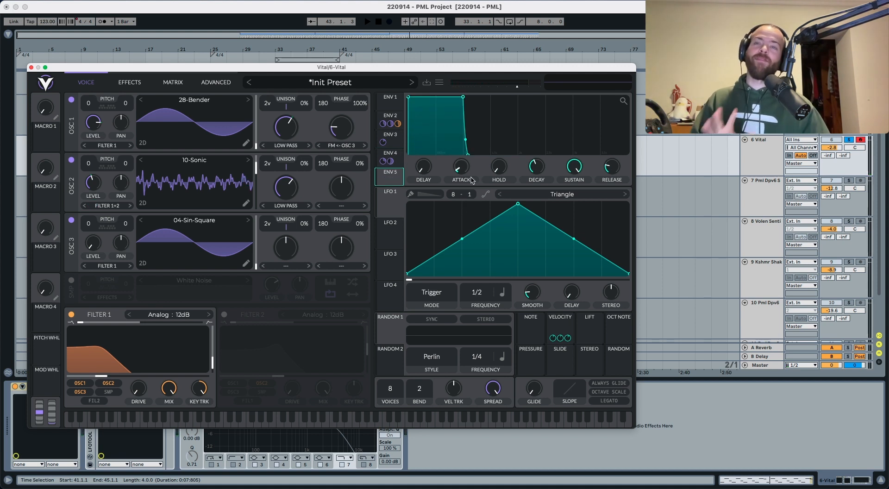
left_click_drag(539, 171, 570, 248)
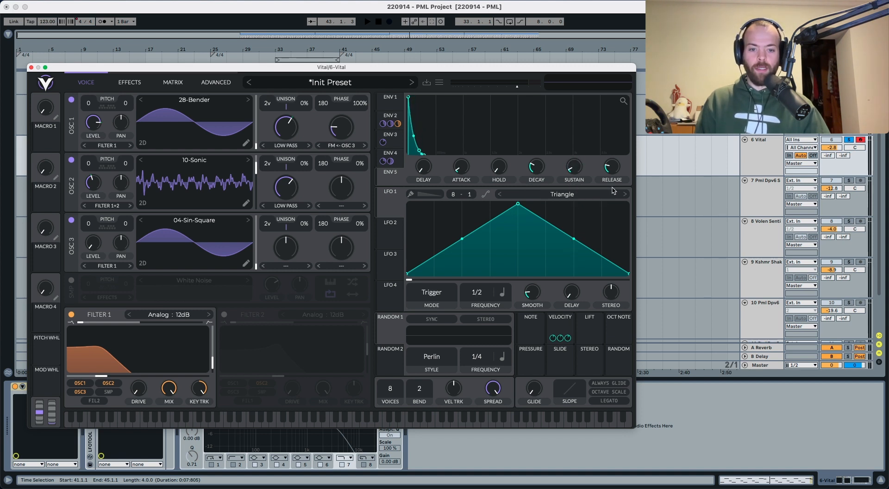
left_click_drag(616, 172, 618, 161)
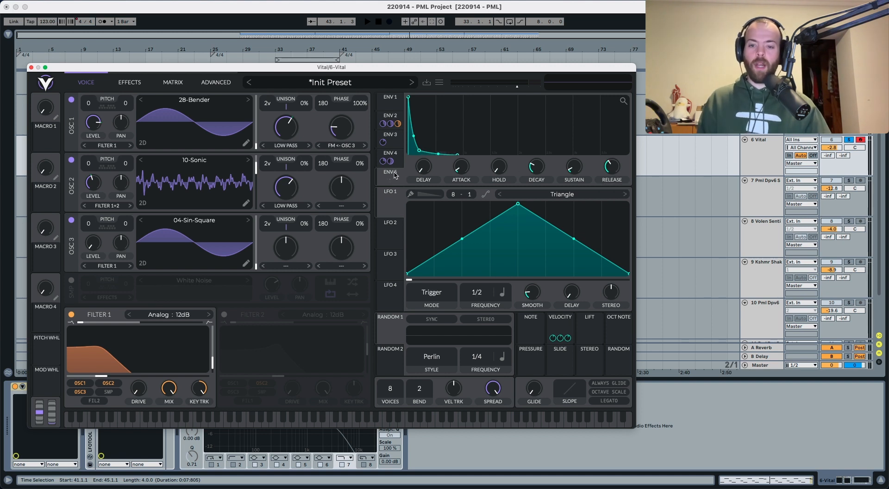
Enable filter 2 with the Dirty B/P/N model, lower its cutoff to the minimum and audition it
left_click(223, 315)
left_click(296, 317)
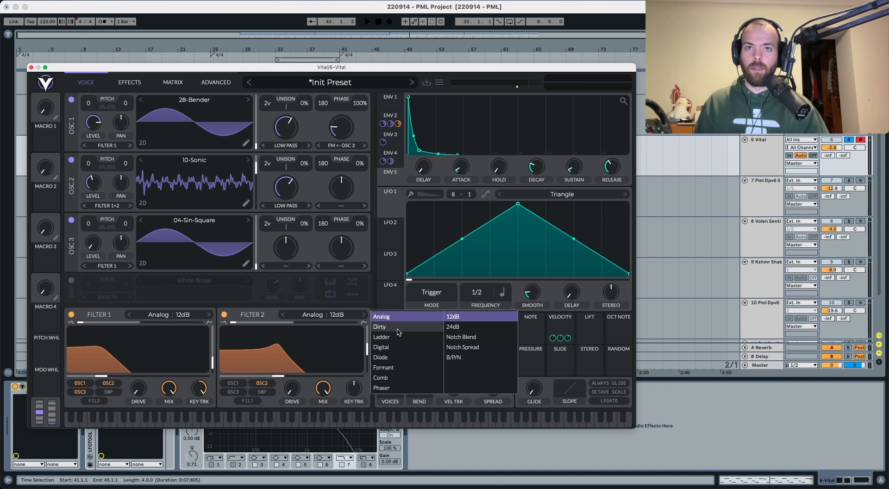
left_click(380, 327)
left_click(458, 357)
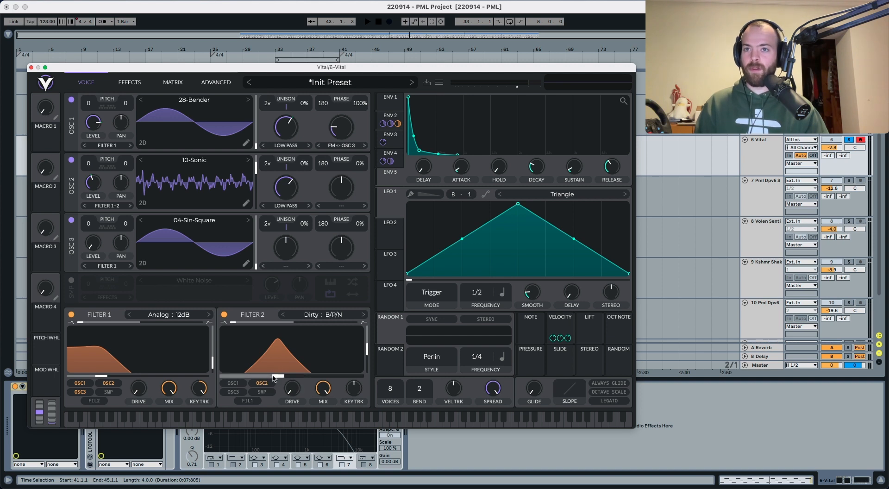
left_click_drag(277, 376, 213, 382)
key("space")
key("space")
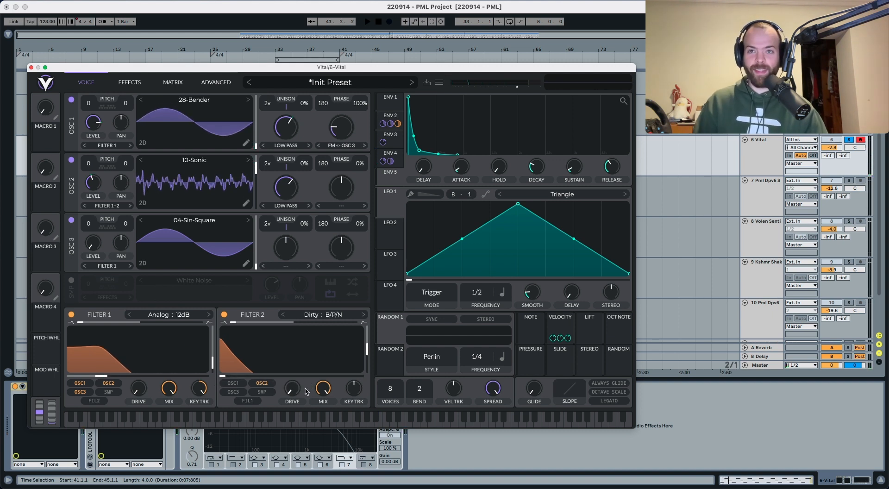
Route oscillators 1 and 3 into filter 2 too, raise its key tracking fully and set its resonance to 0%
left_click(241, 387)
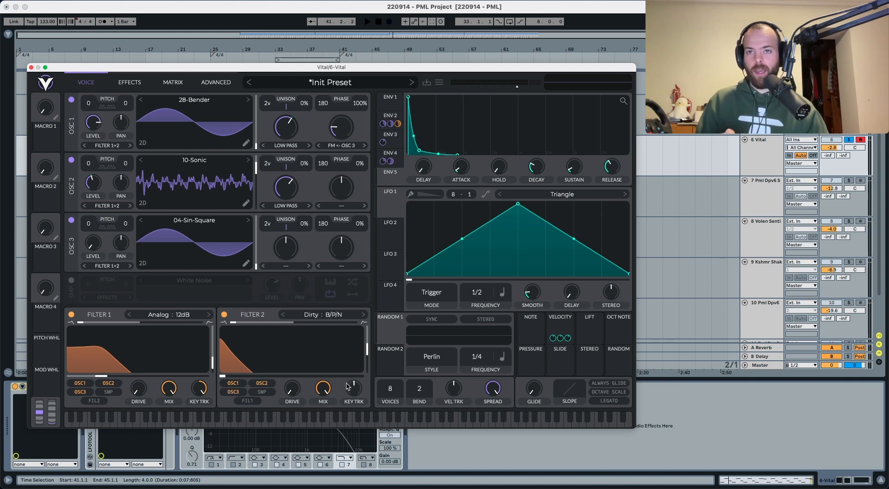
left_click_drag(354, 389, 367, 334)
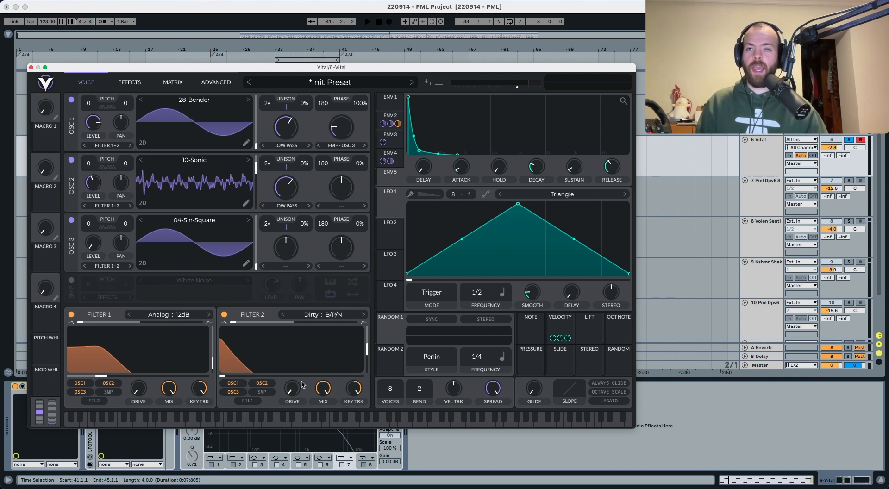
left_click_drag(368, 349, 365, 396)
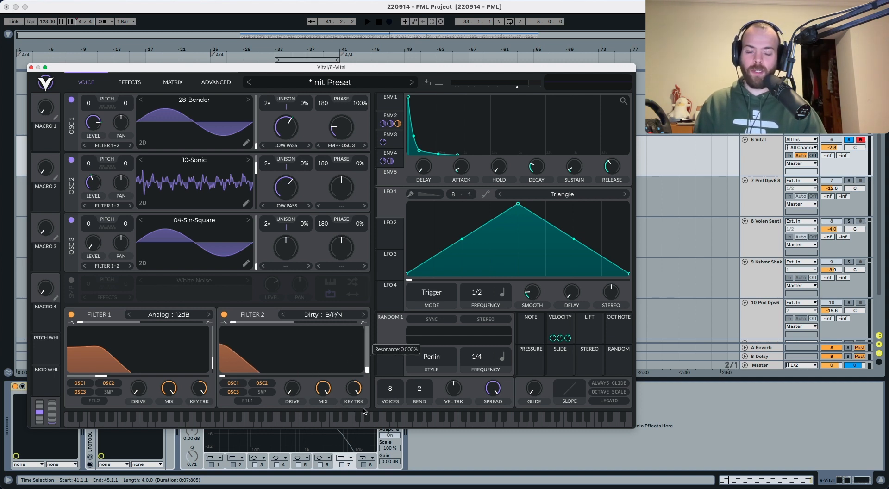
Play the part with filter 2 on and off to compare the sound
key("space")
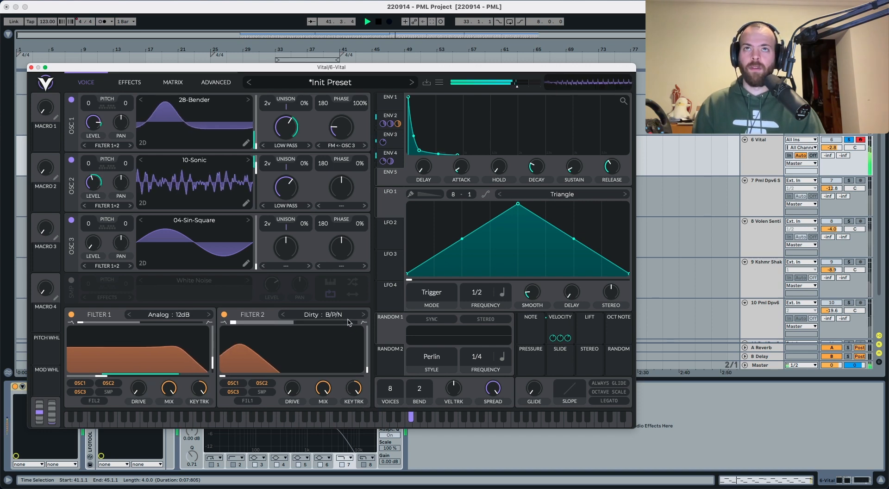
key("space")
left_click(225, 315)
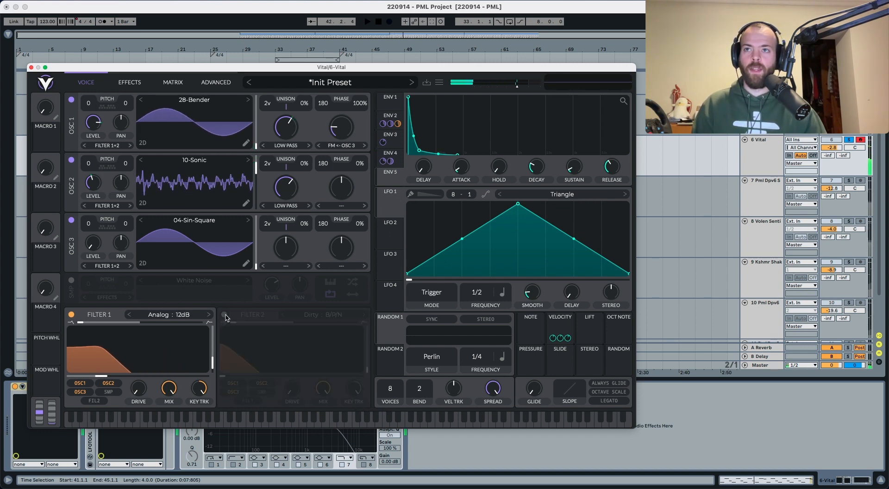
key("space")
left_click(224, 315)
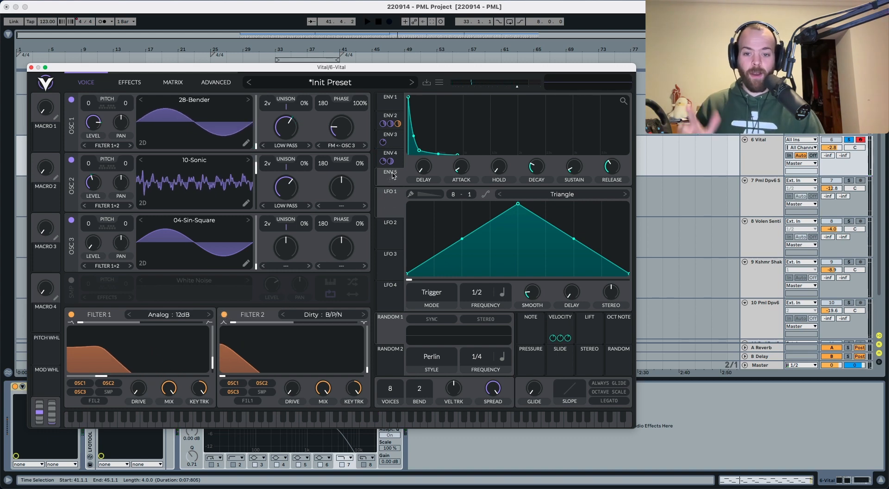
Modulate filter 2's cutoff with envelope 5 by 88.06 while playing the part
left_click_drag(393, 175, 291, 366)
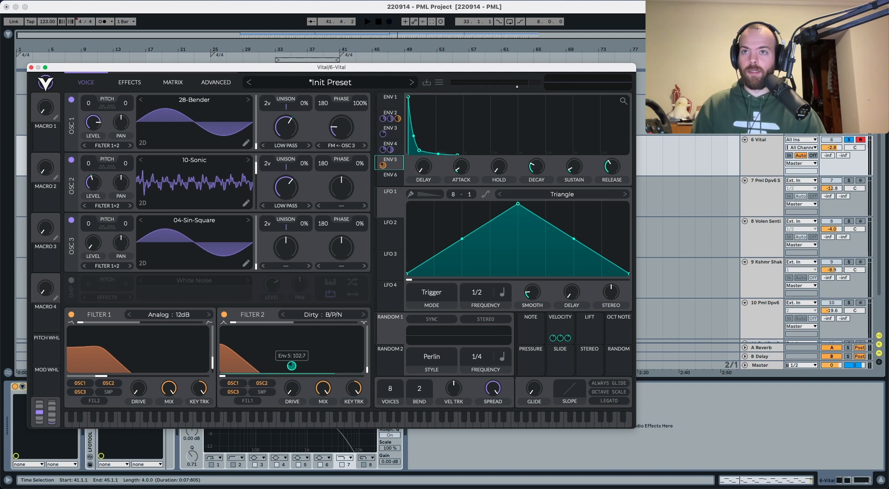
key("space")
left_click_drag(292, 366, 291, 369)
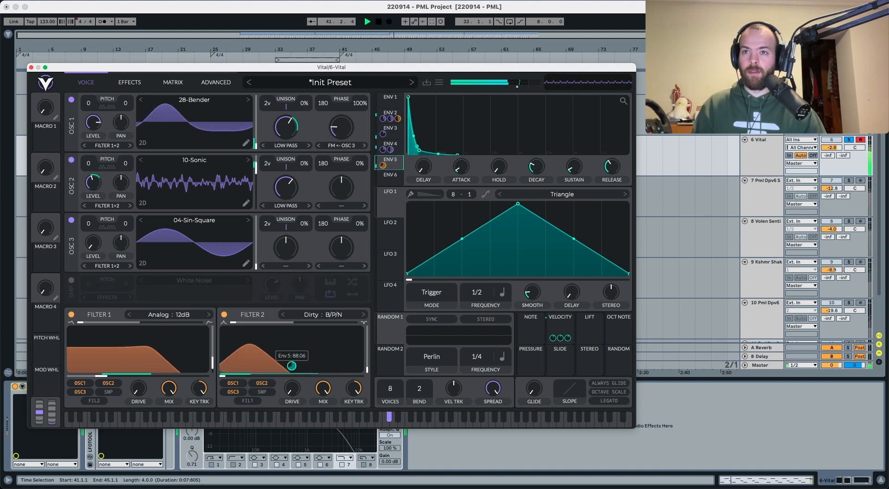
key("space")
Bypass and re-enable filter 2 during playback to compare its envelope-modulated sound
left_click(224, 315)
key("space")
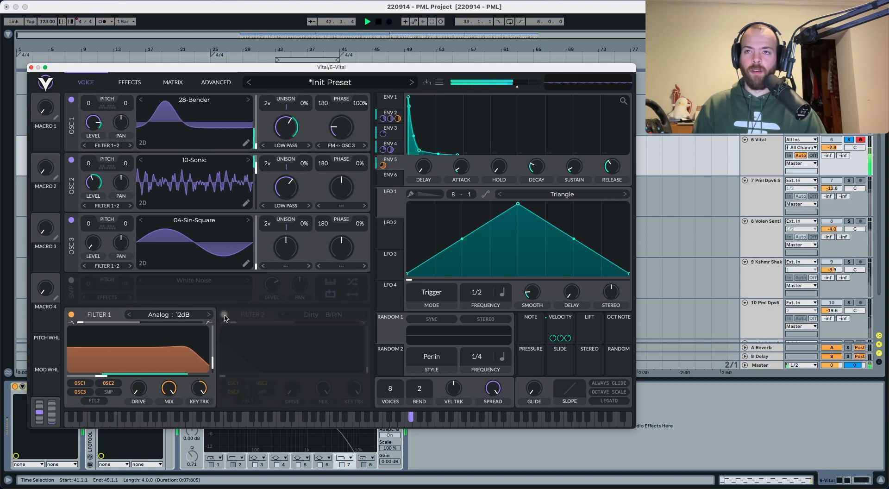
left_click(224, 315)
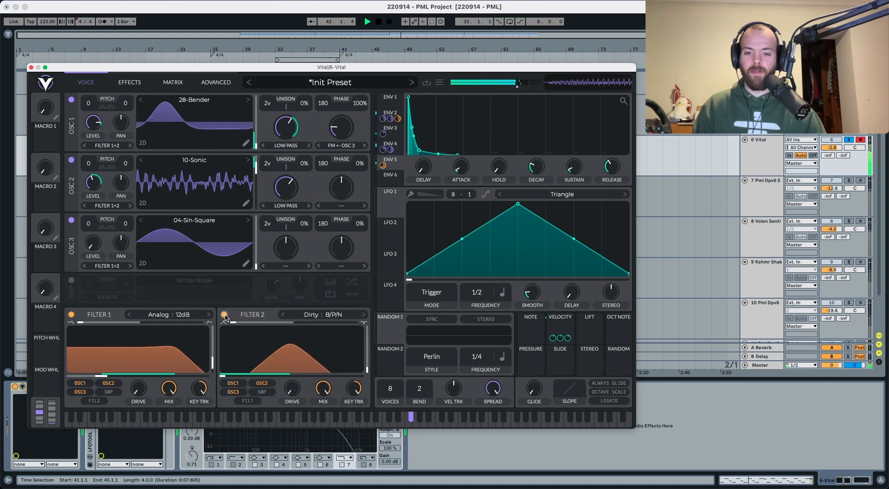
key("space")
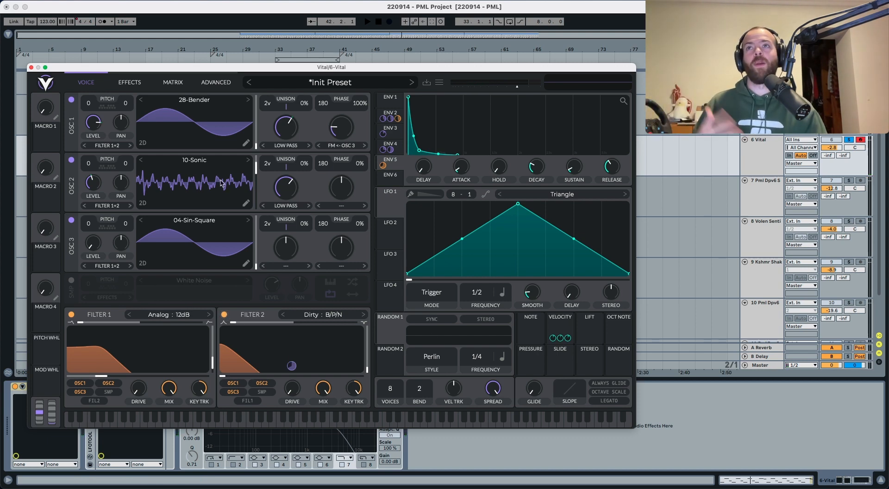
Reorder the effects chain so Reverb comes first and Eq sits directly after Chorus
left_click(128, 86)
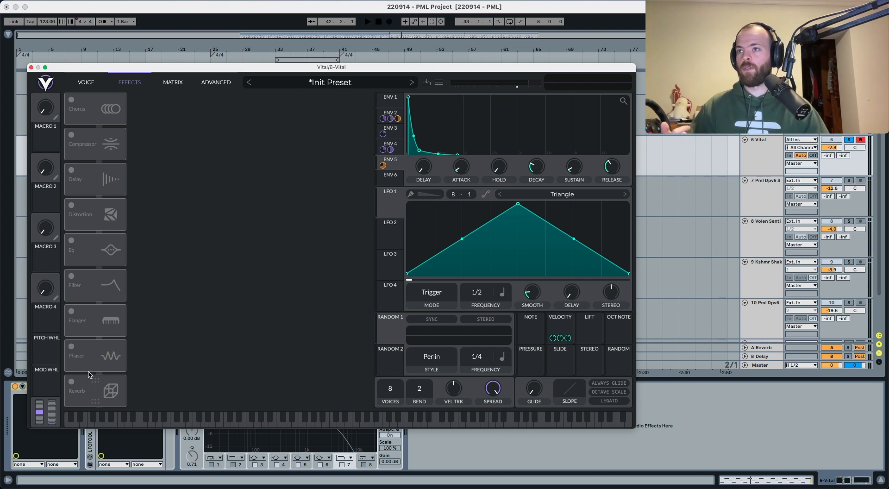
left_click_drag(89, 374, 88, 96)
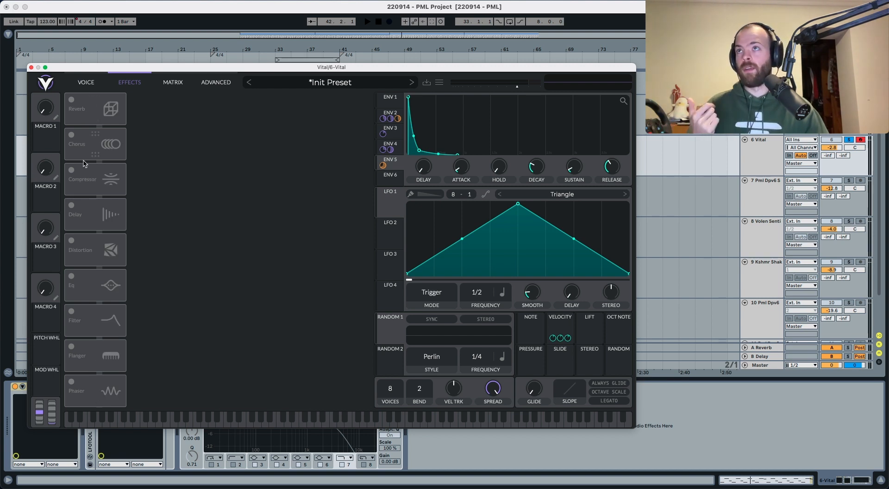
left_click_drag(95, 284, 91, 176)
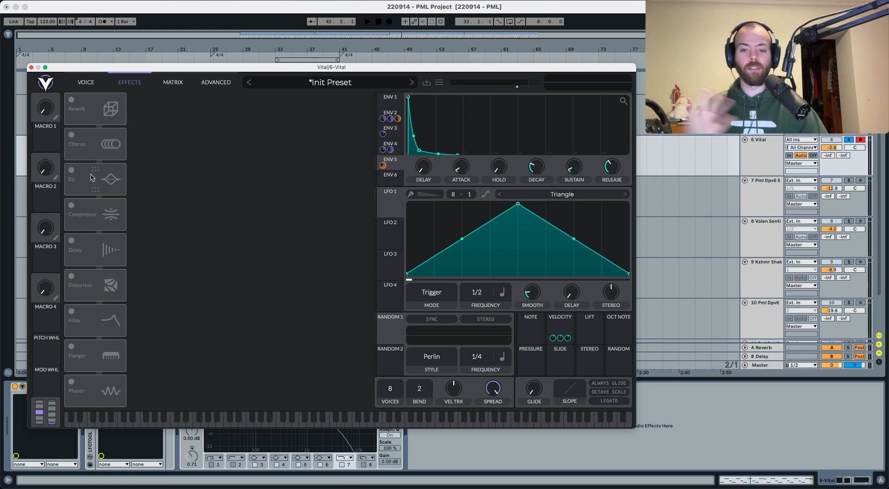
Enable the reverb, set its low shelf to 39.20 Hz with about -3.65 dB gain, and audition it
left_click(71, 100)
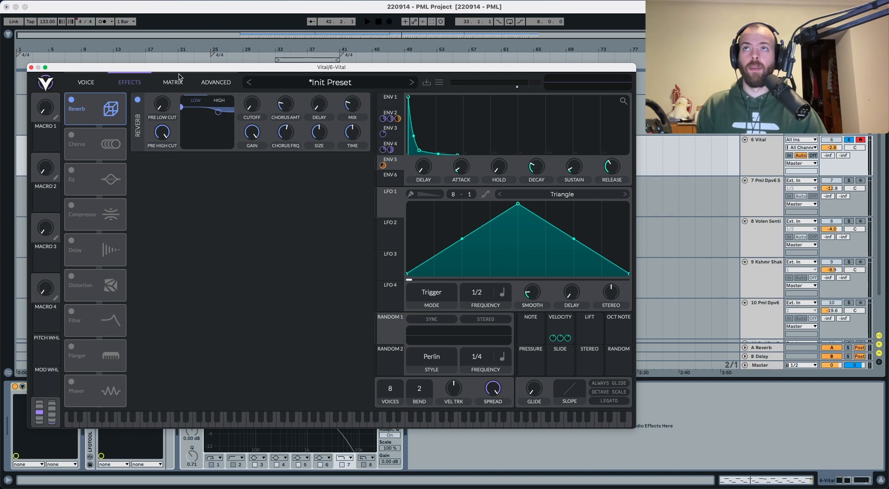
left_click_drag(183, 109, 191, 128)
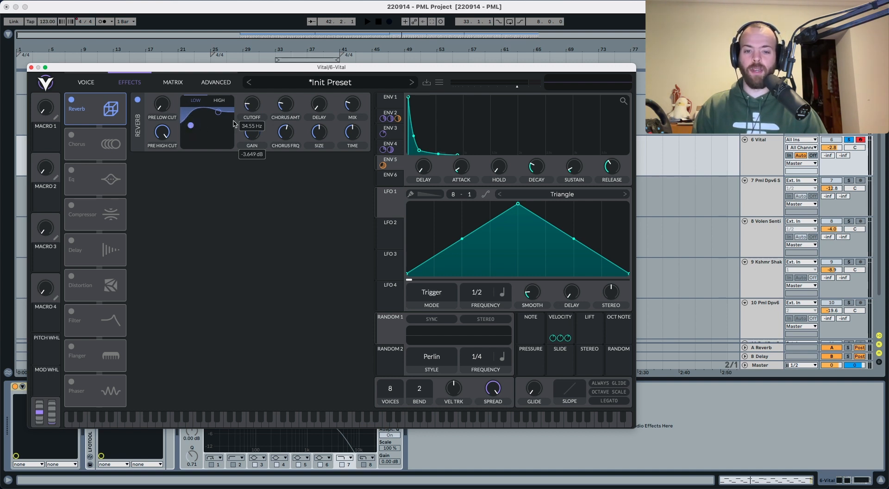
left_click_drag(255, 110, 255, 108)
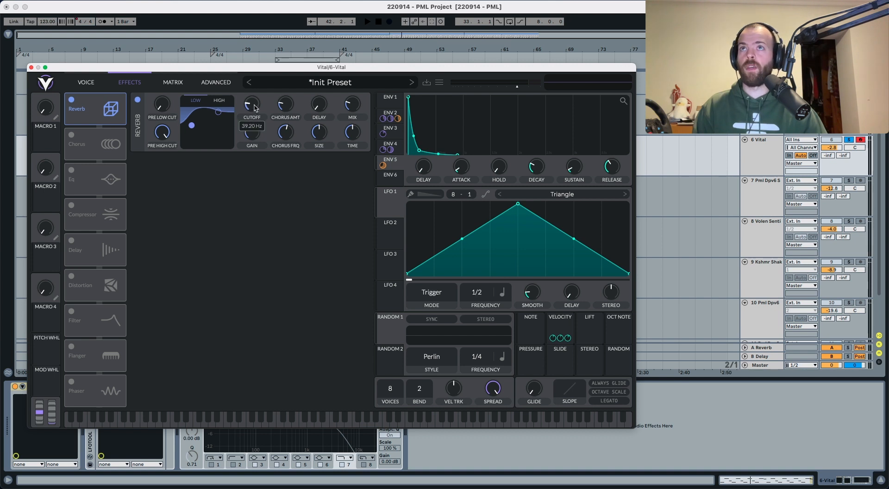
key("space")
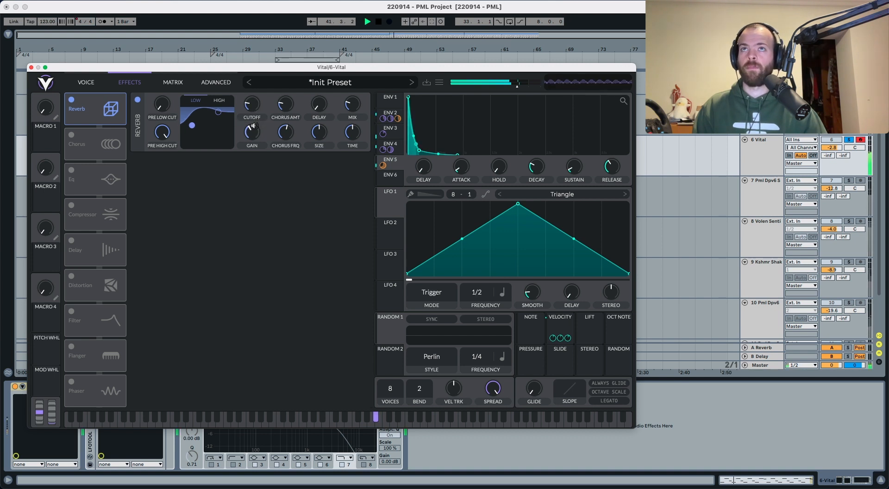
key("space")
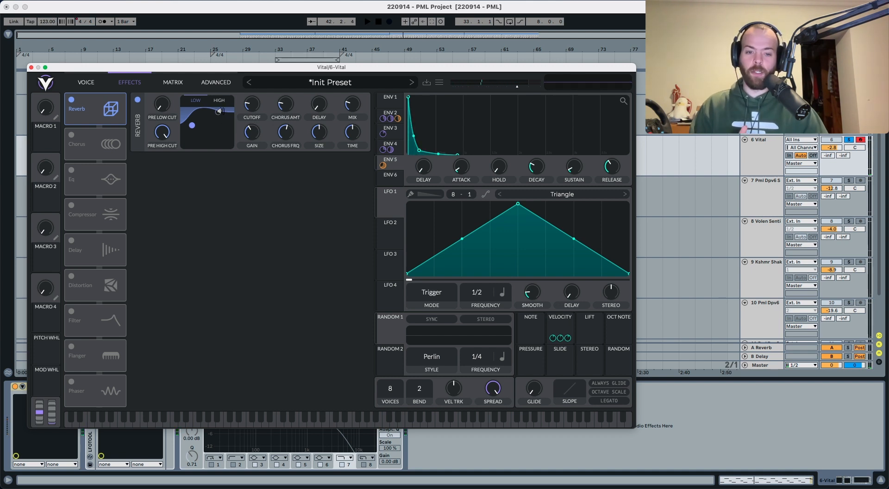
Raise the reverb's high-shelf cutoff, set that shelf's gain to -3.579 dB, and play the part
left_click_drag(219, 111, 226, 125)
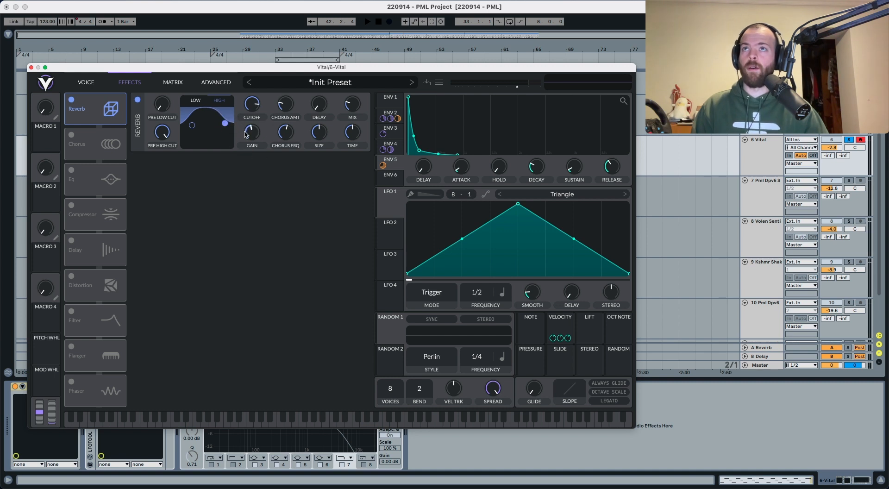
mouse_move(248, 134)
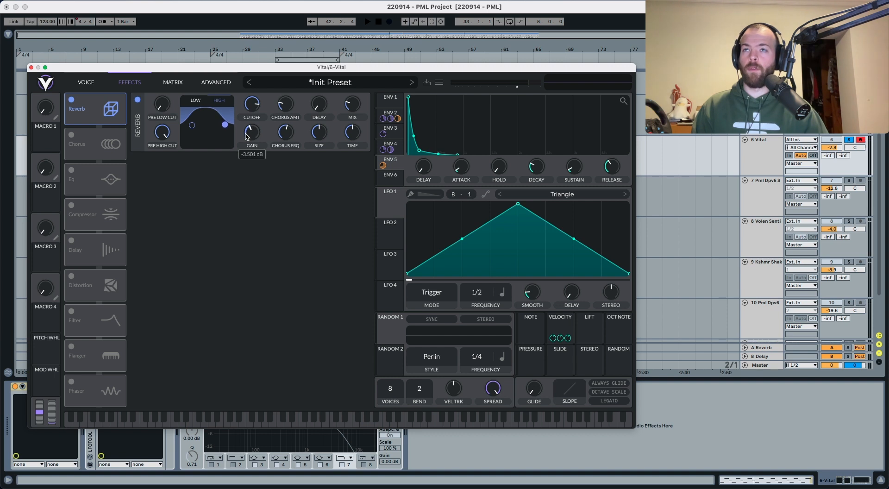
key("space")
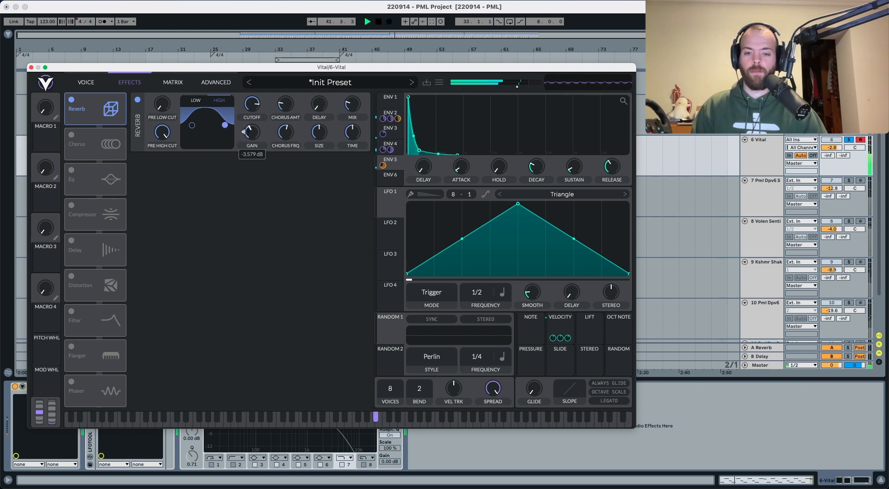
key("space")
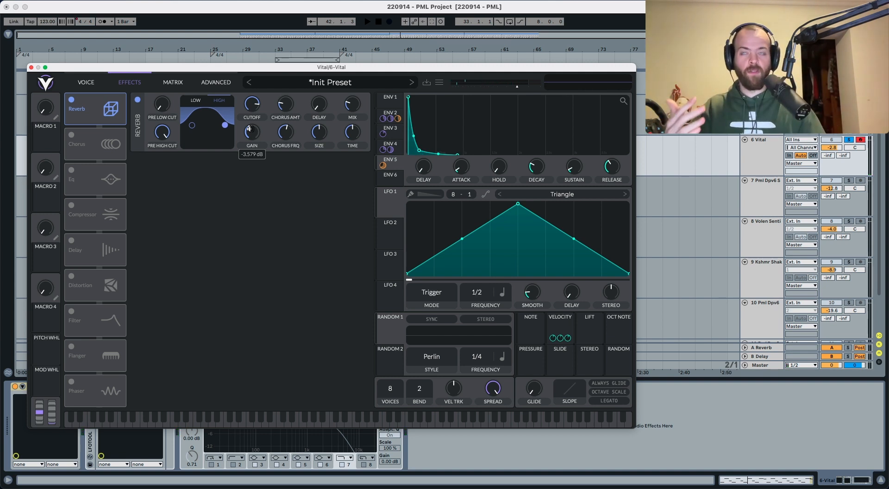
Set the reverb's size to 52.18% and its time to about 4.91 seconds, auditioning the arpeggio
mouse_move(321, 135)
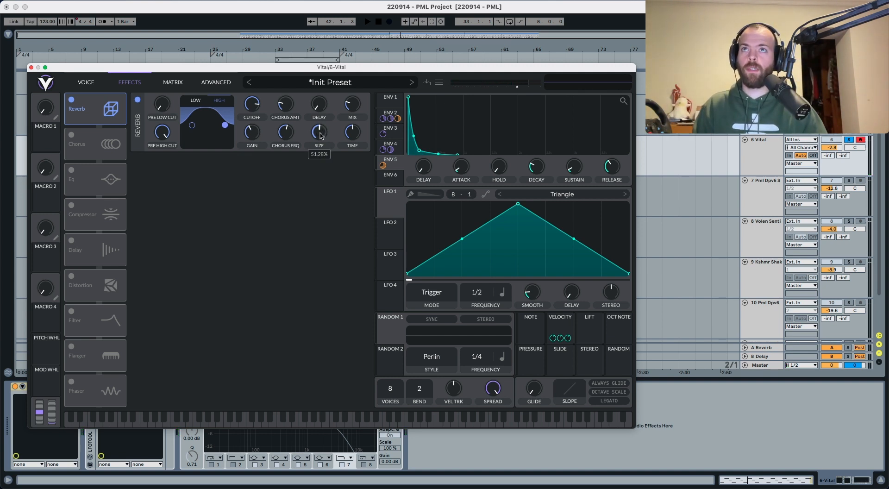
left_click_drag(321, 135, 323, 133)
key("space")
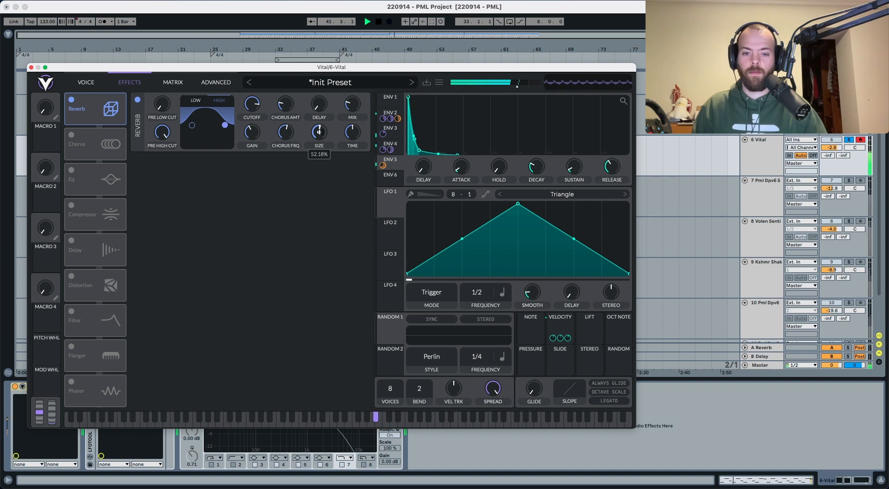
key("space")
mouse_move(355, 138)
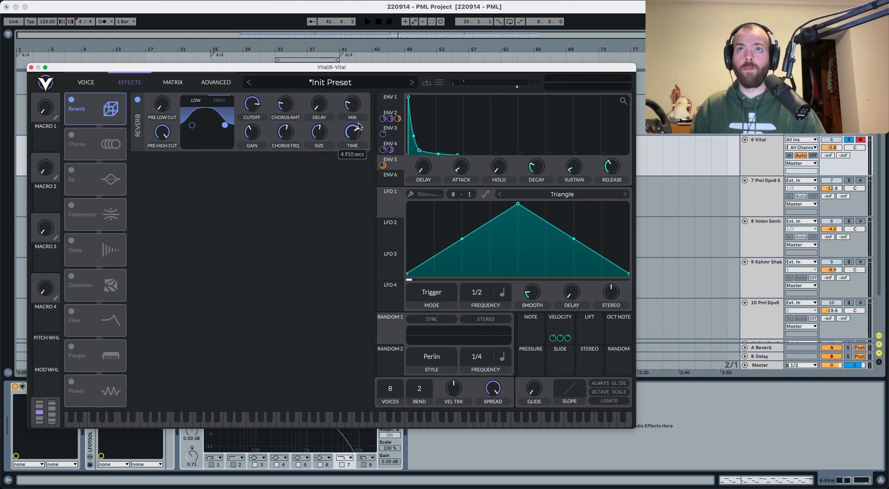
key("space")
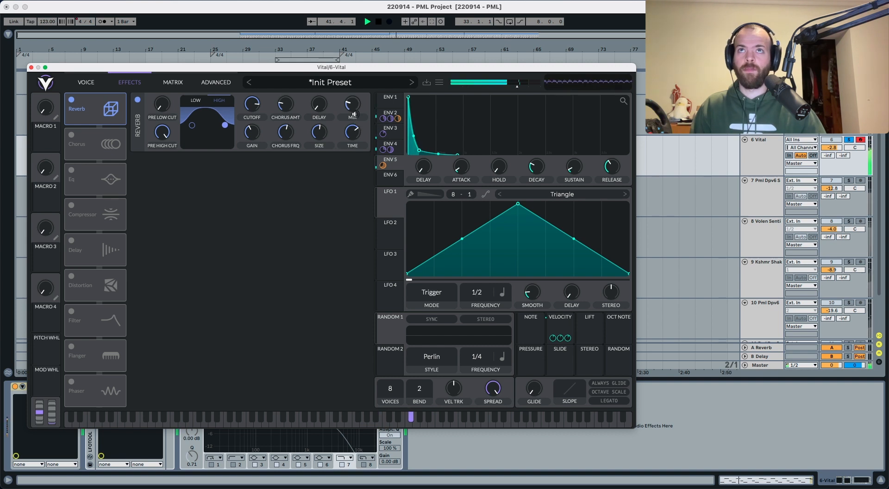
key("space")
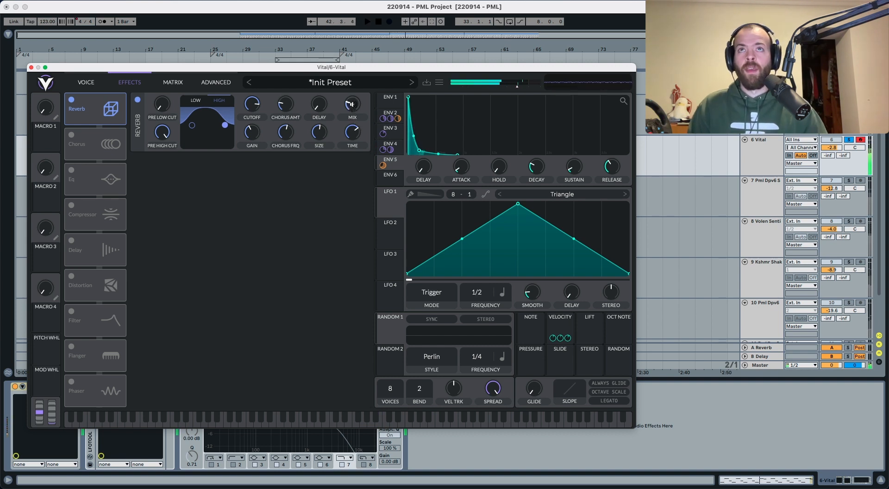
Set the reverb's mix to 23.77% and audition the part
mouse_move(353, 111)
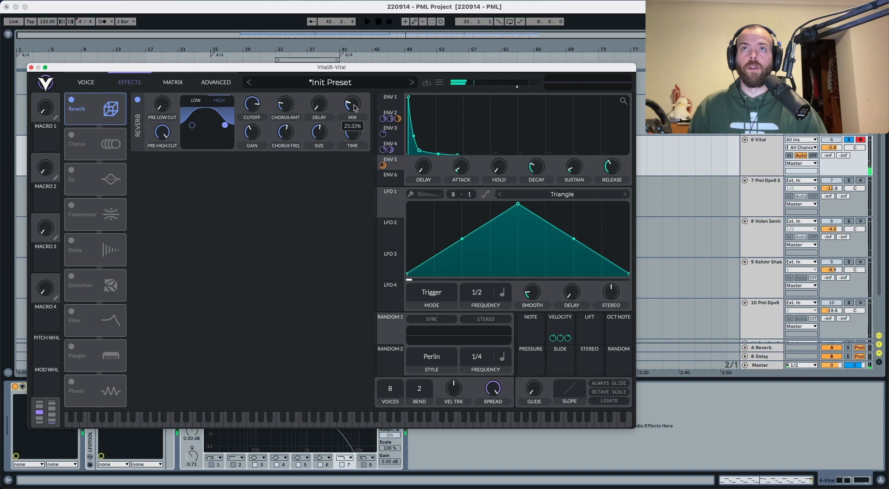
left_click_drag(354, 107, 352, 106)
key("space")
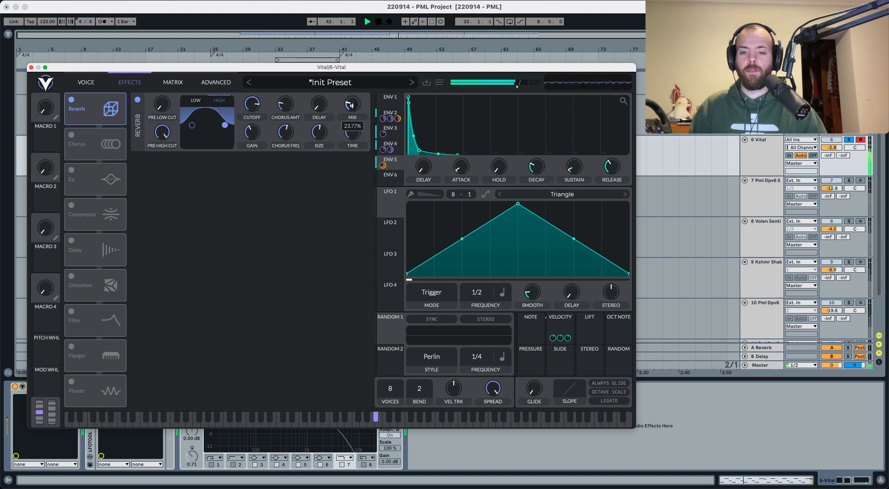
key("space")
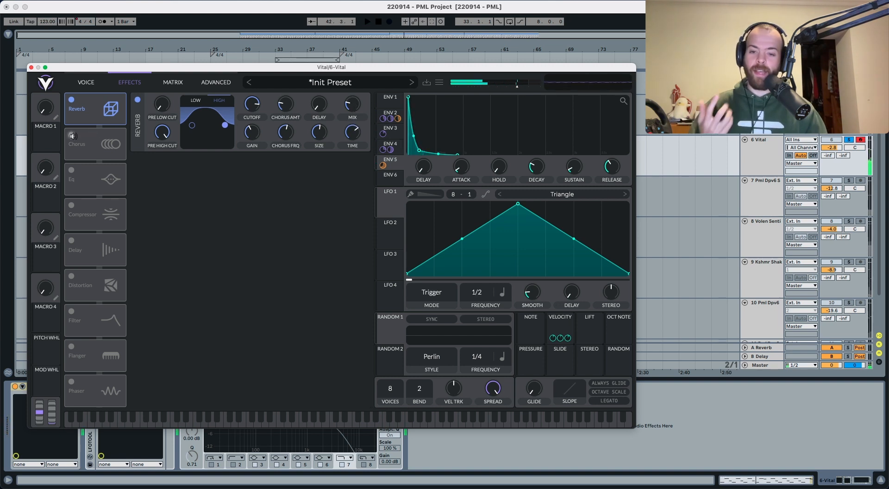
Enable the chorus, set its frequency to 8/1 and its depth to about 18%, and play the part
left_click(72, 135)
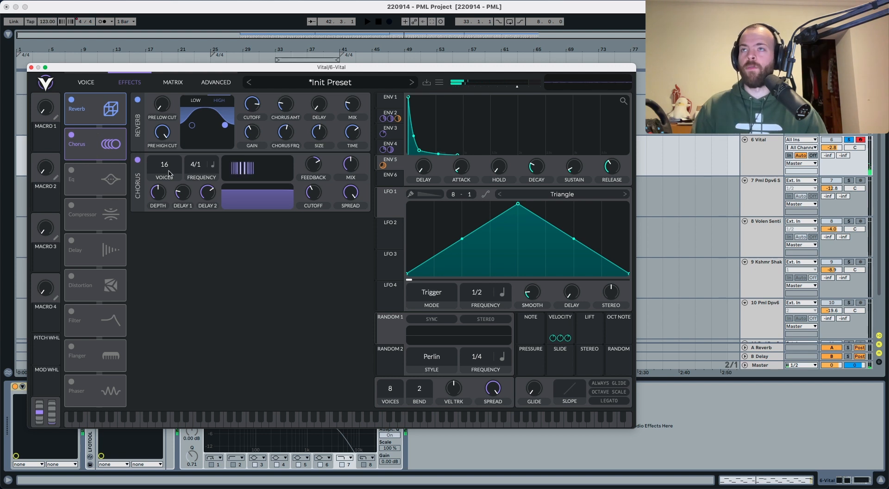
key("space")
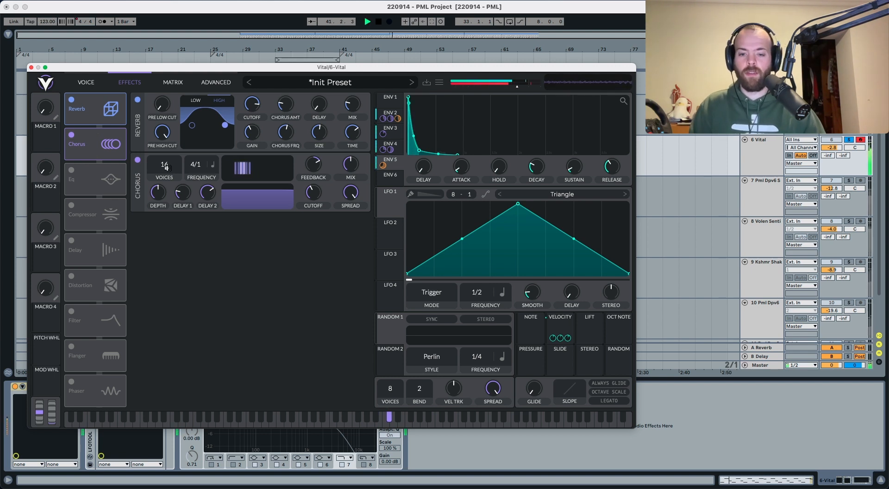
left_click_drag(195, 168, 195, 179)
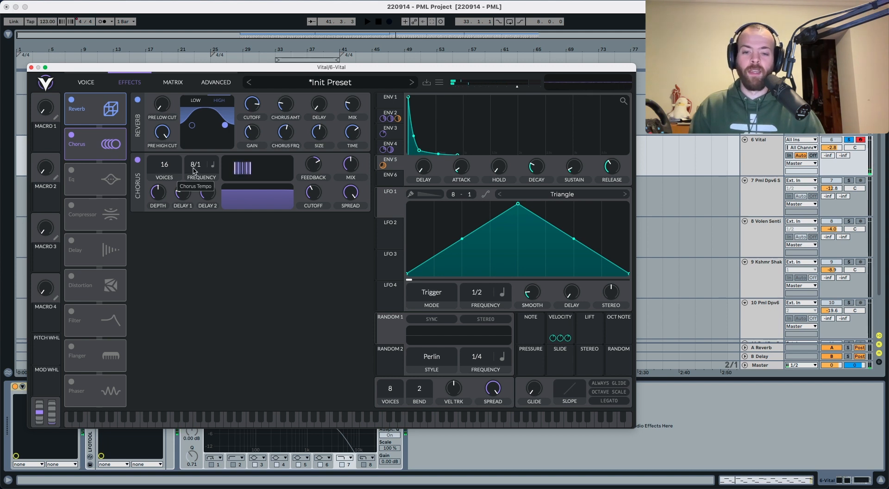
left_click_drag(157, 193, 157, 208)
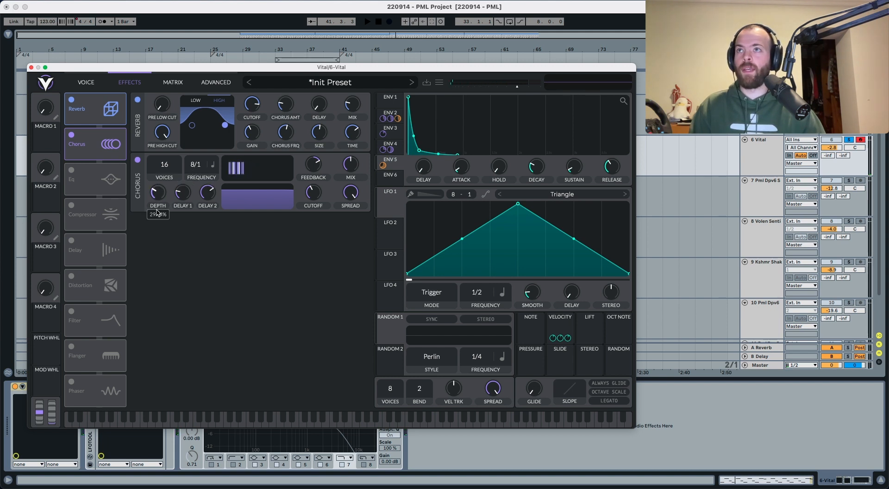
key("space")
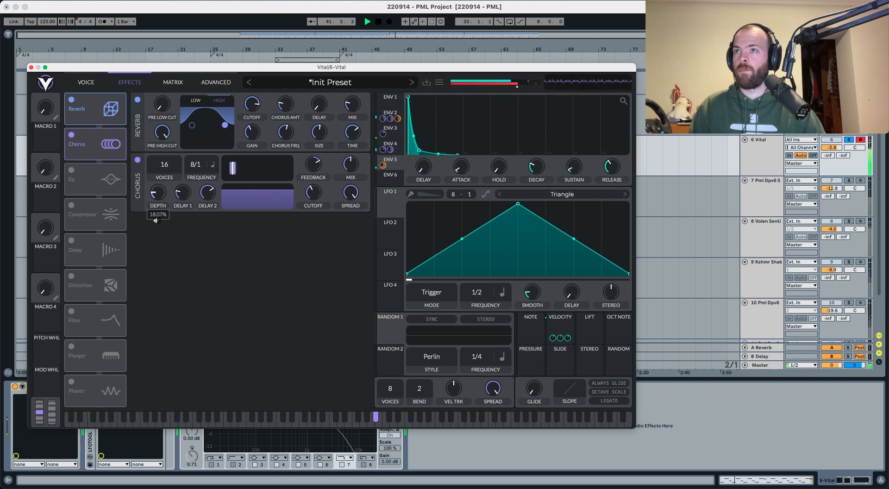
key("space")
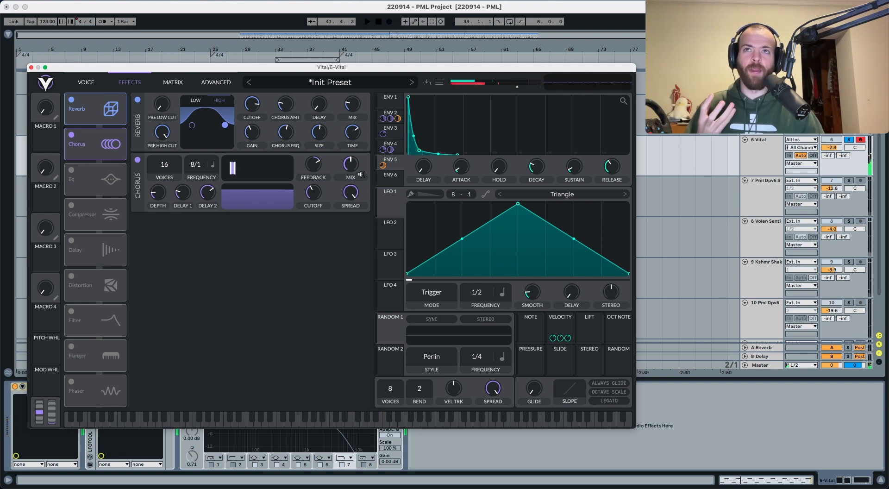
Set the chorus mix to 41.74%, raise its filter cutoff and narrow its filter spread
mouse_move(356, 175)
left_click_drag(355, 175, 354, 190)
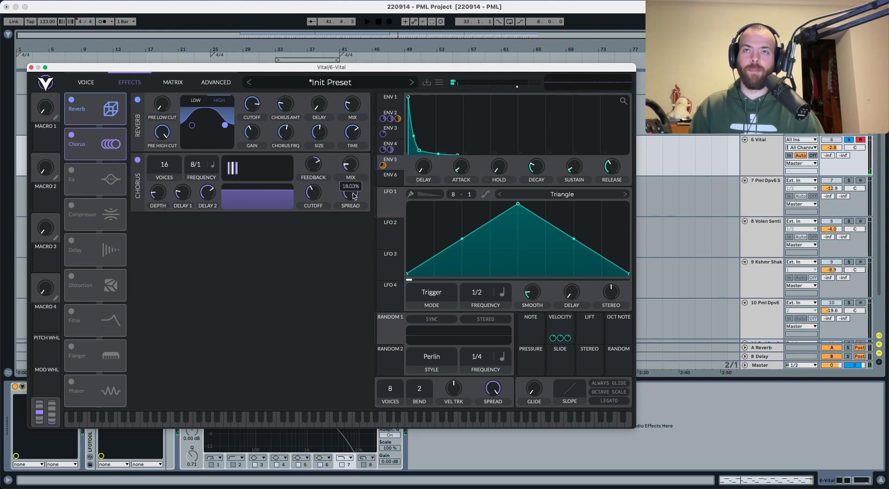
left_click_drag(356, 175, 356, 174)
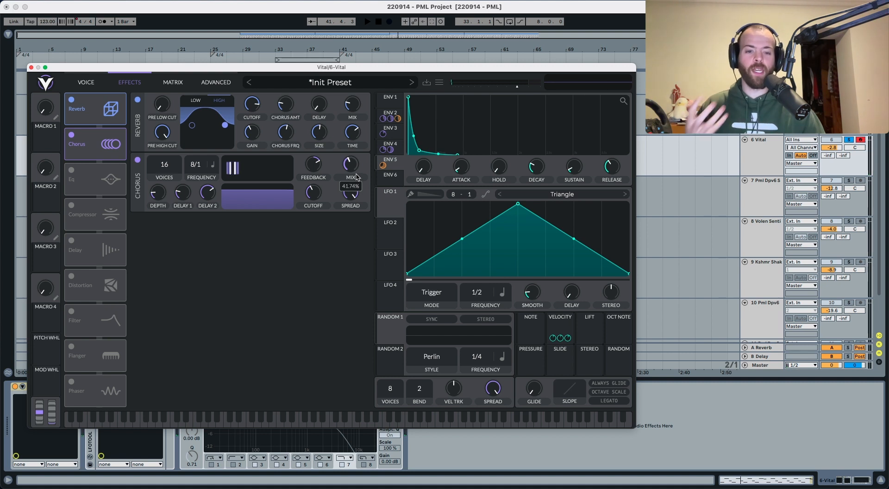
mouse_move(320, 168)
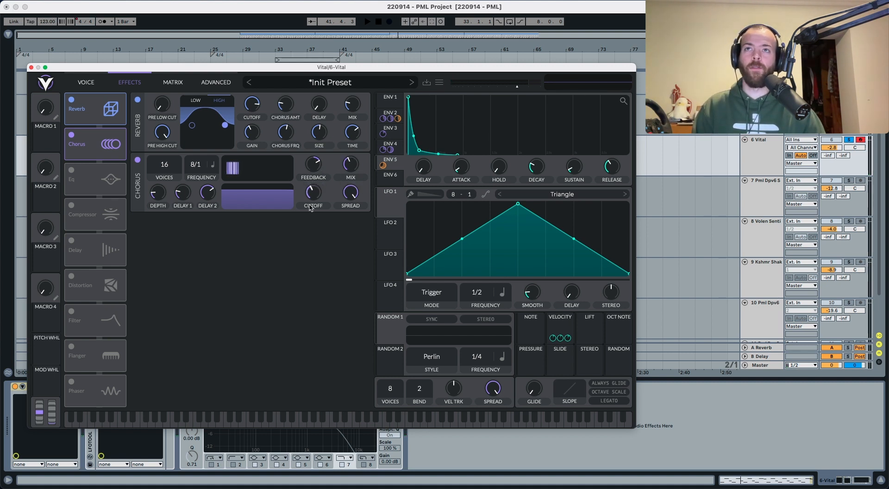
mouse_move(312, 193)
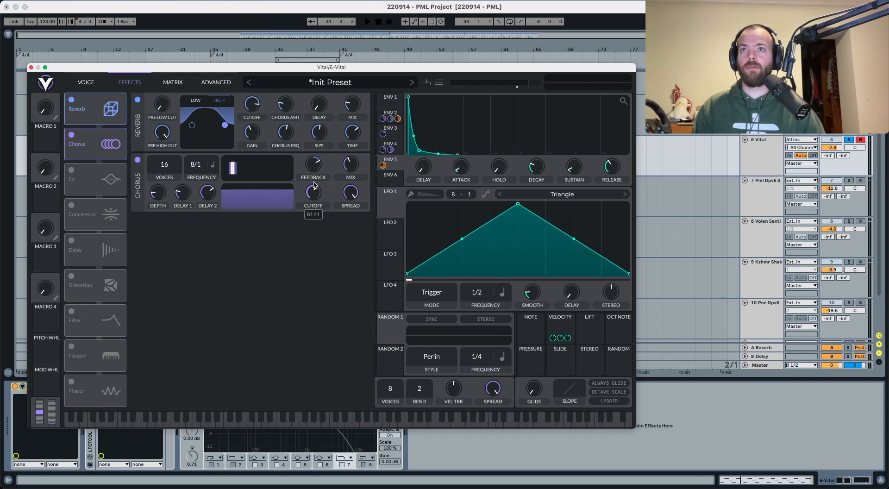
left_click_drag(350, 191, 347, 240)
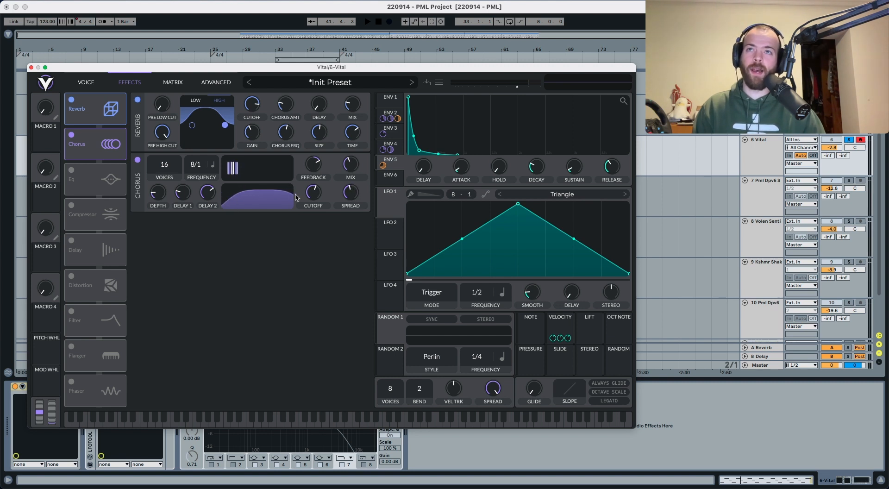
Reduce the chorus mix to about 9.4% while auditioning the arpeggio
key("space")
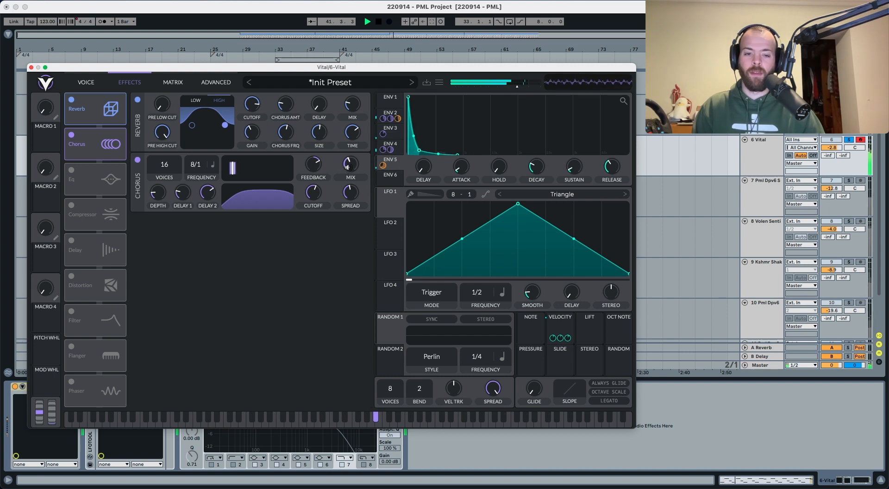
left_click_drag(348, 166, 353, 148)
left_click_drag(353, 135, 351, 143)
key("space")
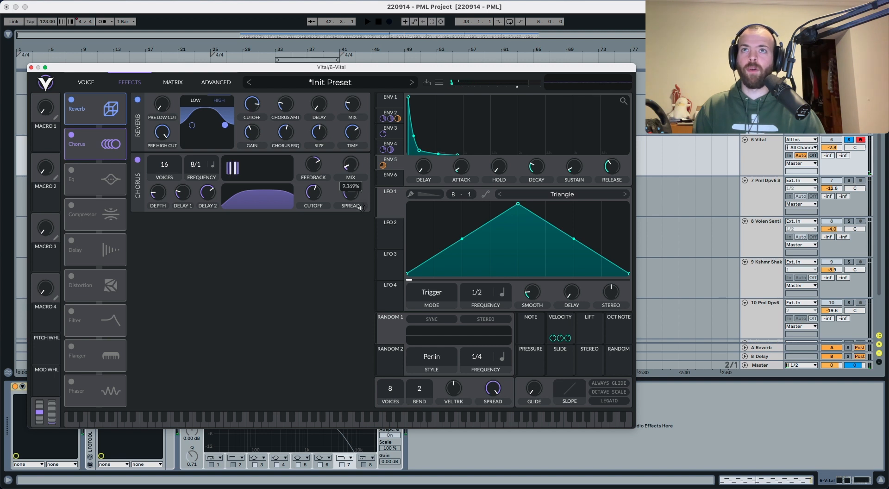
left_click_drag(360, 208, 361, 210)
key("space")
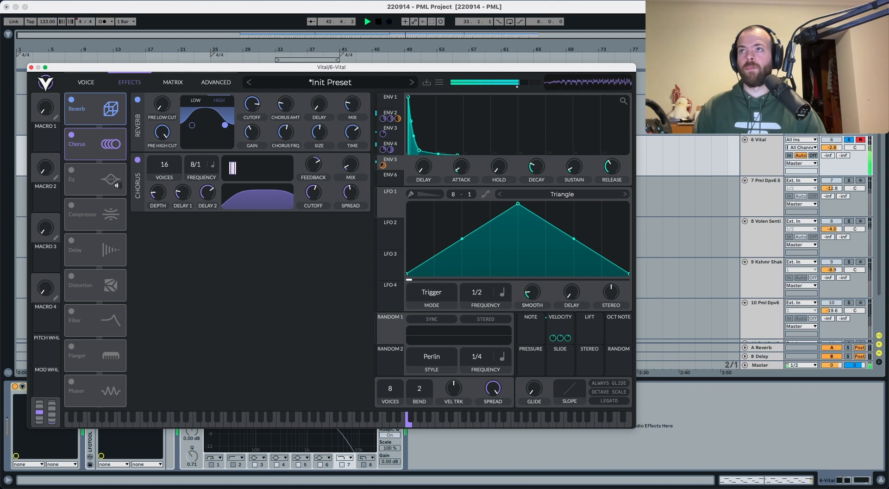
key("space")
Enable the Eq, boost its low shelf with a raised cutoff, and boost the mid band near 485 Hz while auditioning
left_click(72, 171)
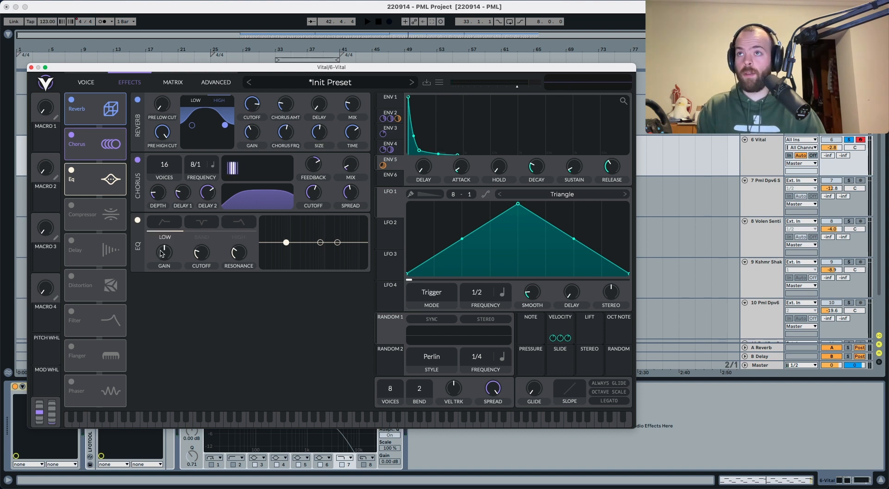
left_click_drag(163, 246, 167, 234)
key("space")
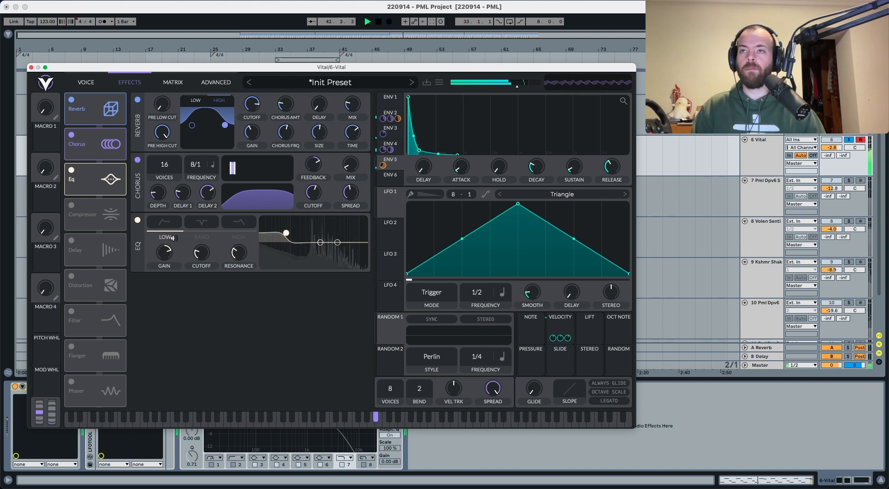
left_click_drag(196, 253, 202, 247)
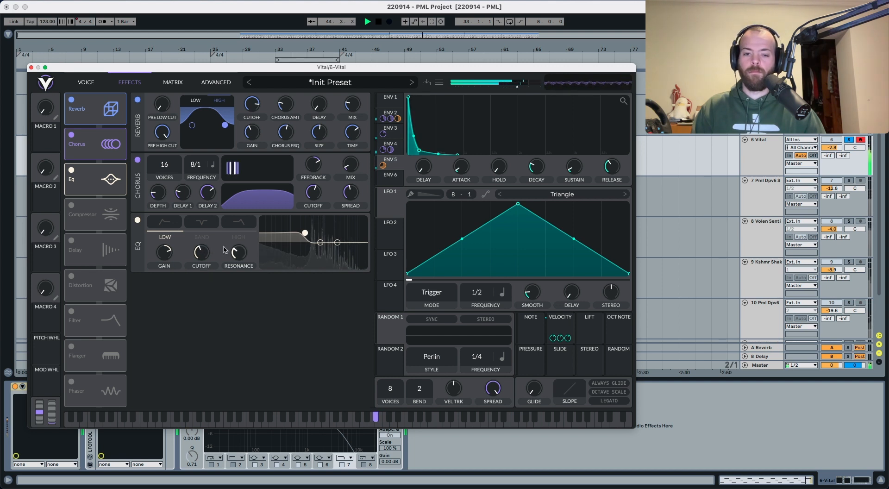
key("space")
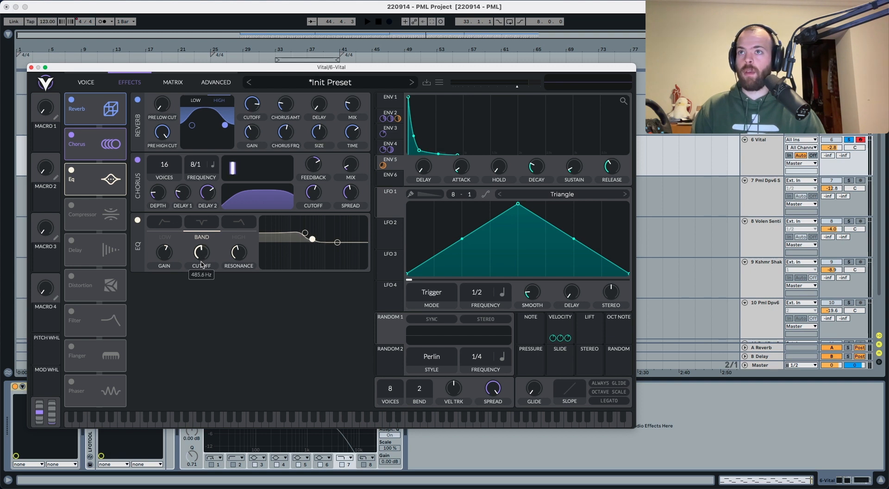
key("space")
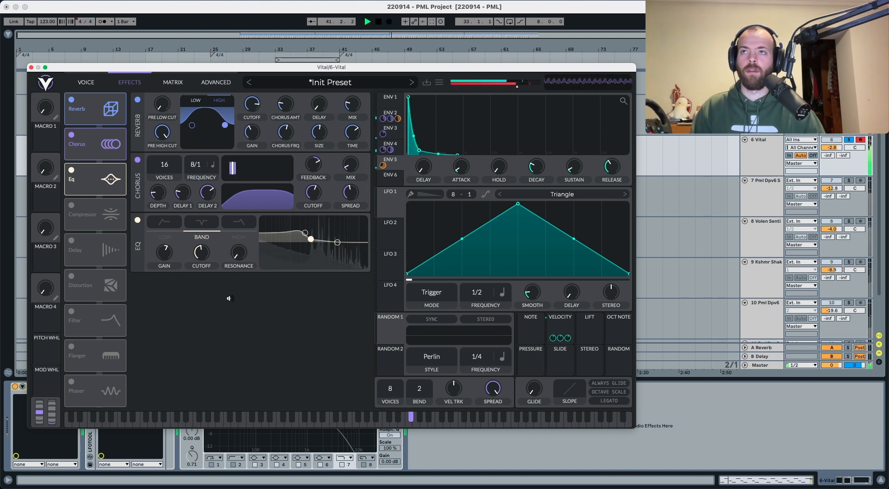
Boost the Eq's high band by about 2.9 dB, lower its cutoff and raise its resonance during playback
left_click(237, 237)
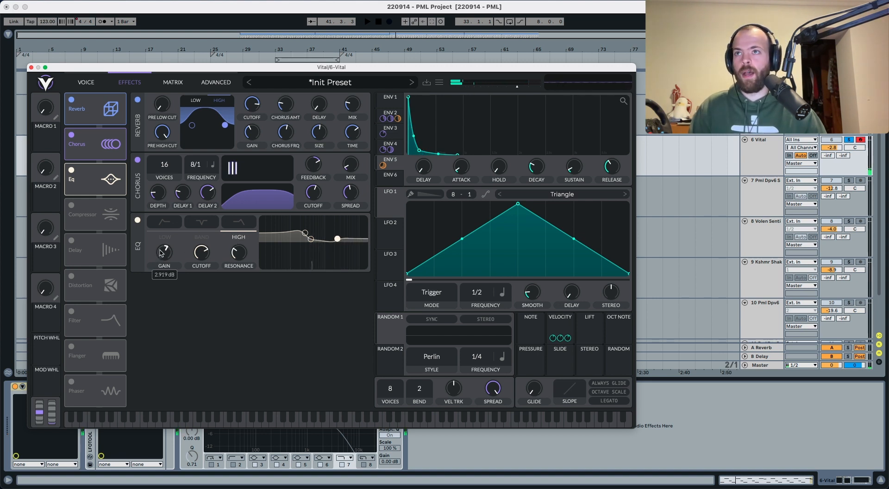
key("space")
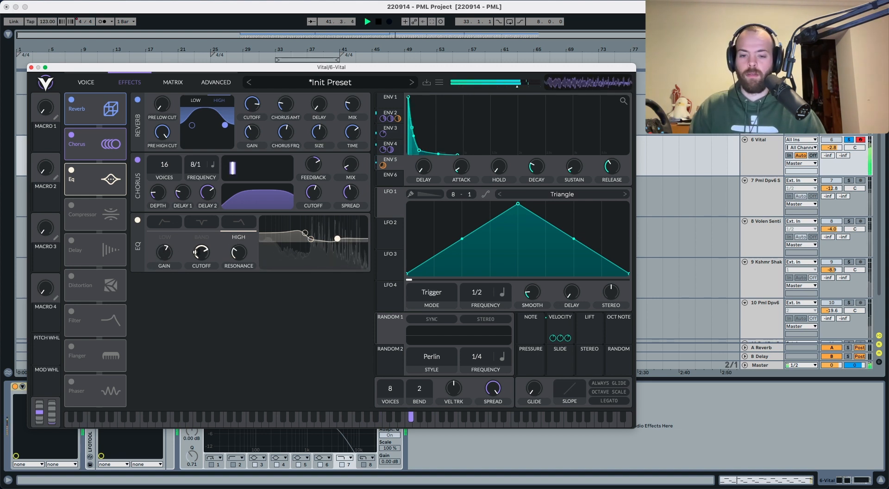
key("space")
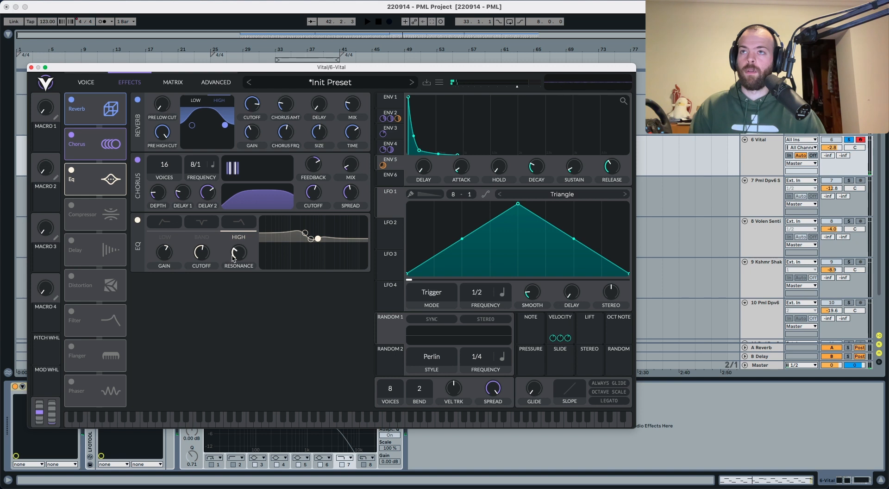
key("space")
left_click_drag(236, 256, 234, 253)
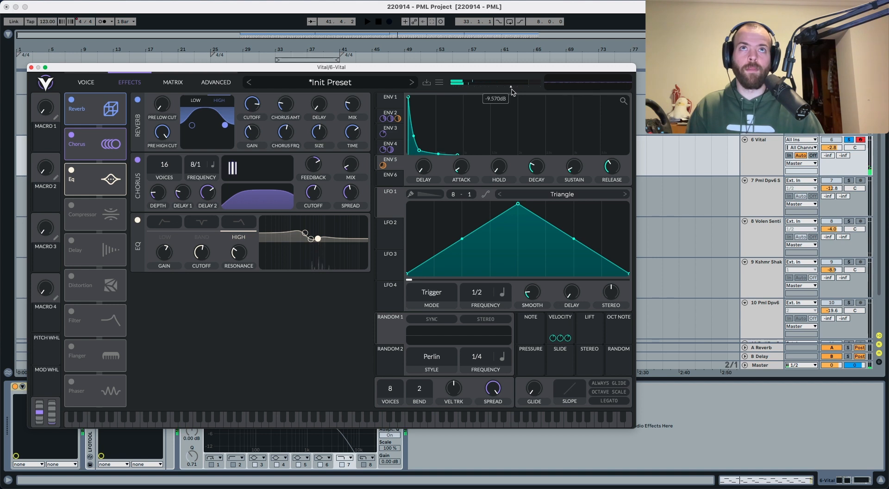
Unsolo the 6 Vital track and audition it in the full mix with the synth's output volume lowered
key("space")
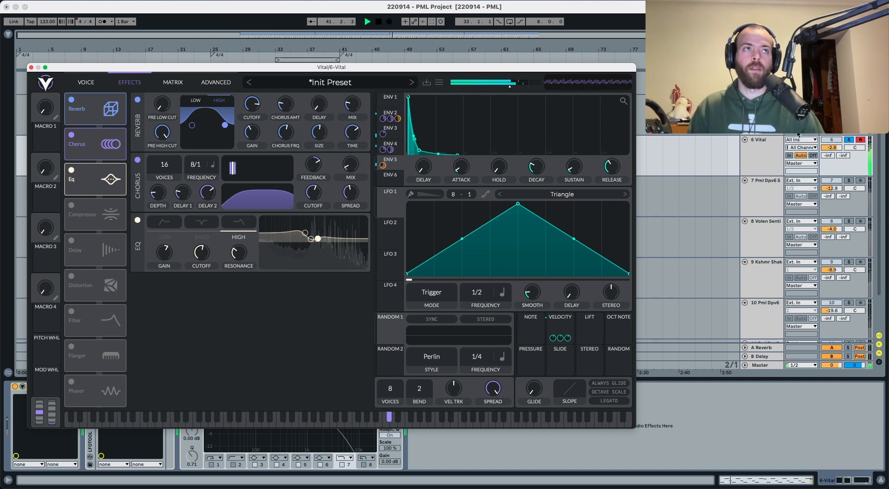
left_click(850, 140)
key("space")
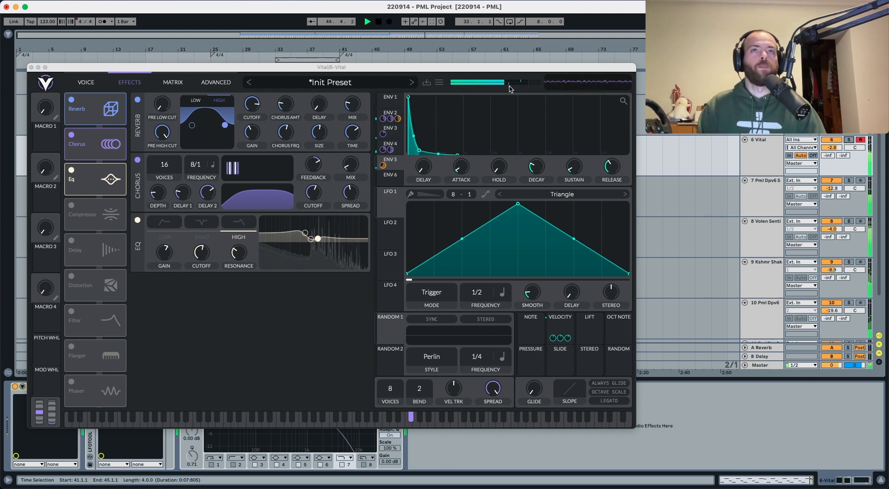
Close the synth window and open the 6 Vital track's first MIDI clip to review its arpeggio notes, ending with playback stopped
left_click(32, 67)
double_click(357, 153)
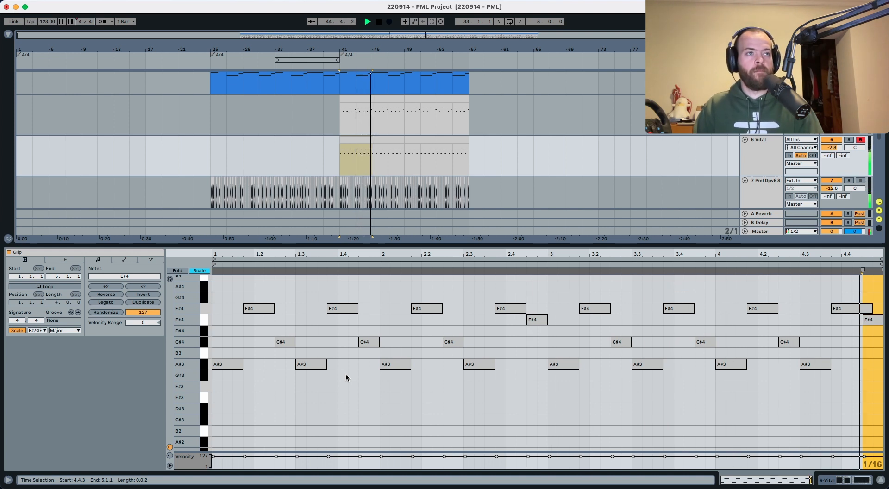
key("space")
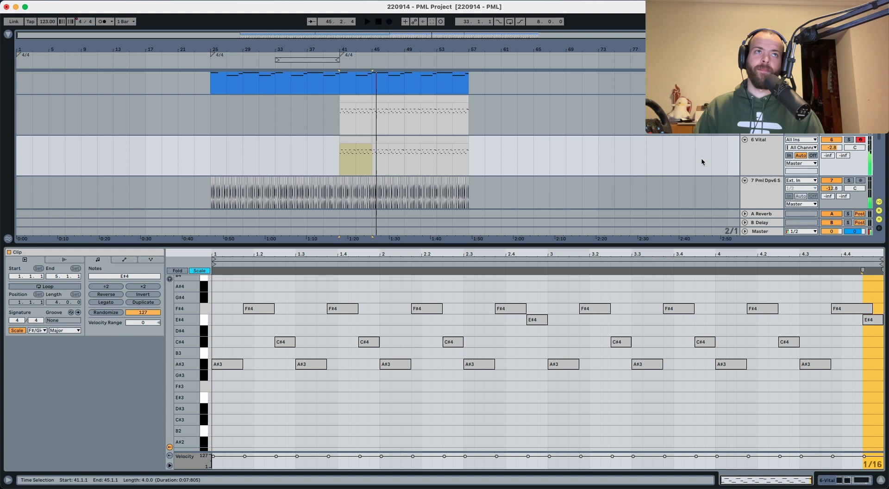
left_click(752, 167)
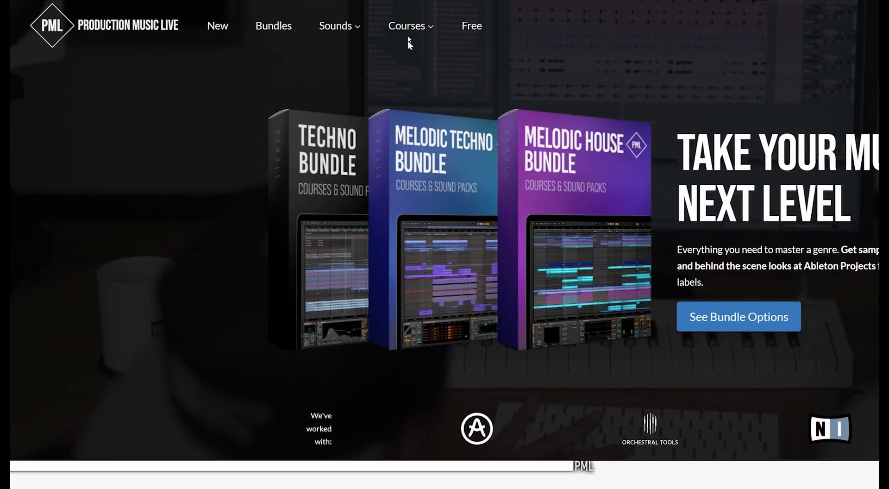
mouse_move(500, 32)
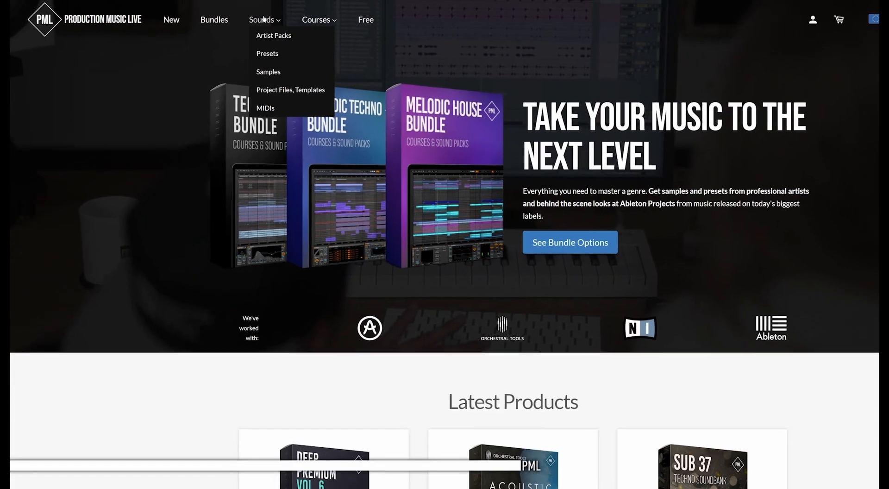